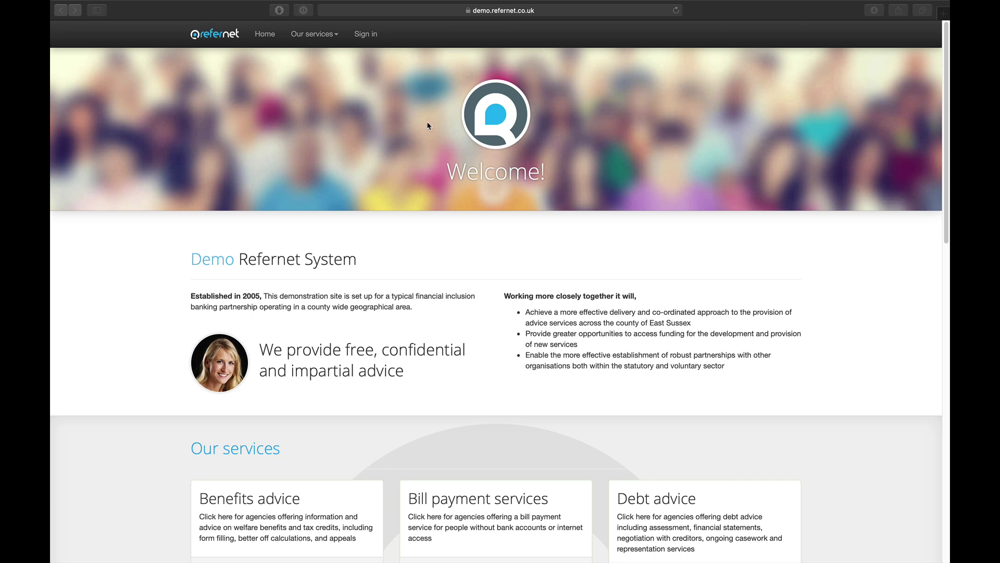
# Go from the Refernet demo home page to the sign-in page.
pyautogui.click(365, 38)
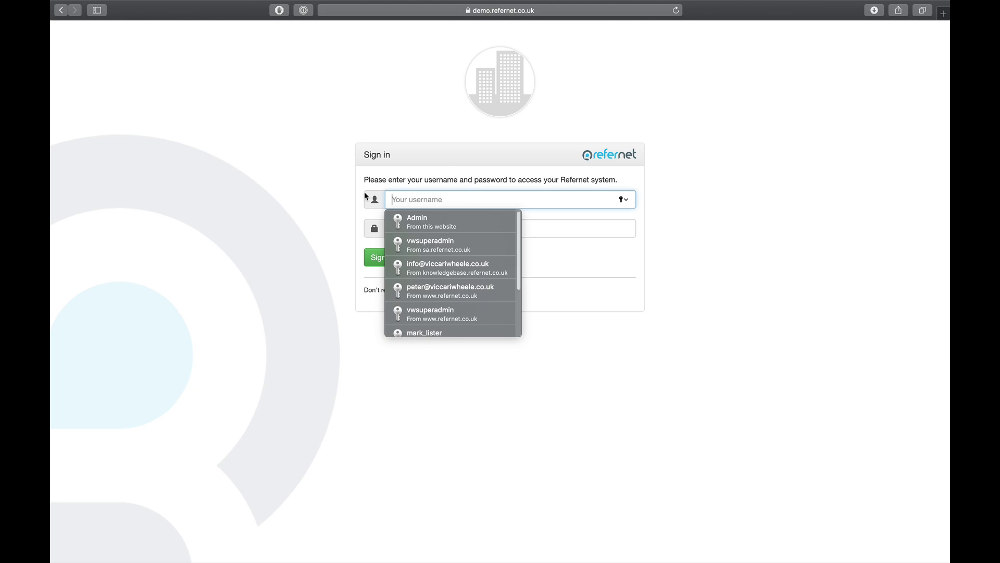
# Sign in with the Shelter user's username and password.
pyautogui.write('Sh')
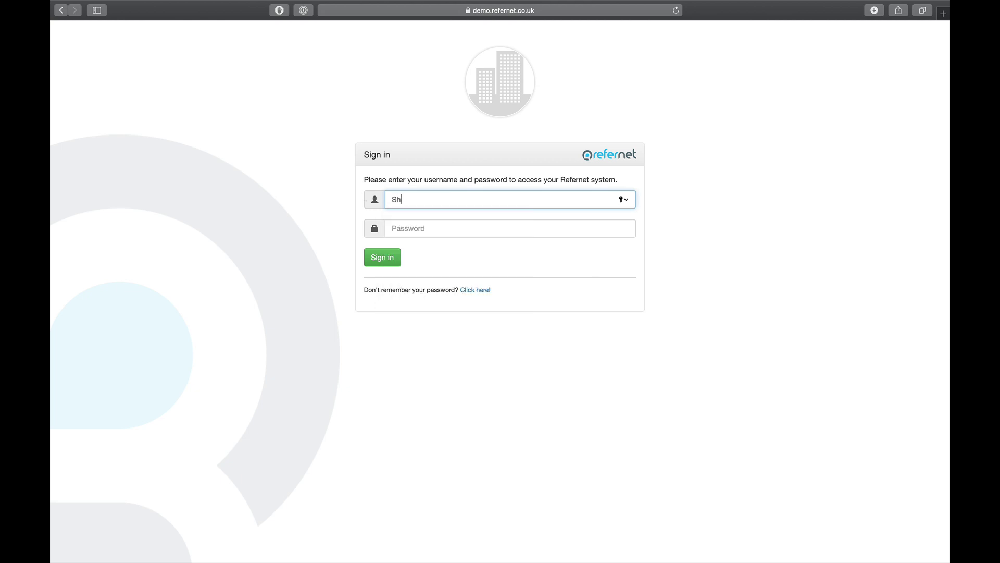
pyautogui.write('elterSimon')
pyautogui.press('Tab')
pyautogui.write('****')
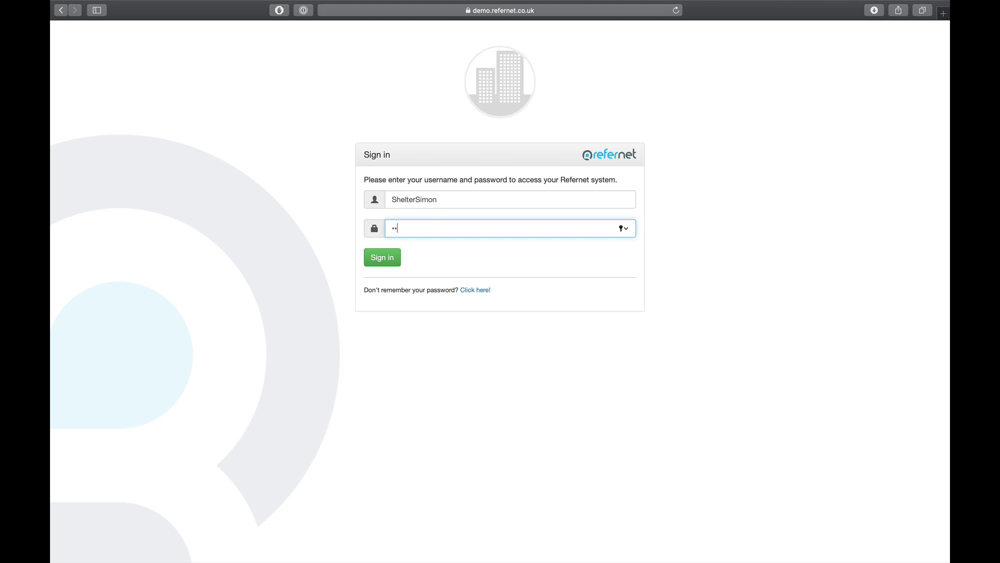
pyautogui.press('Return')
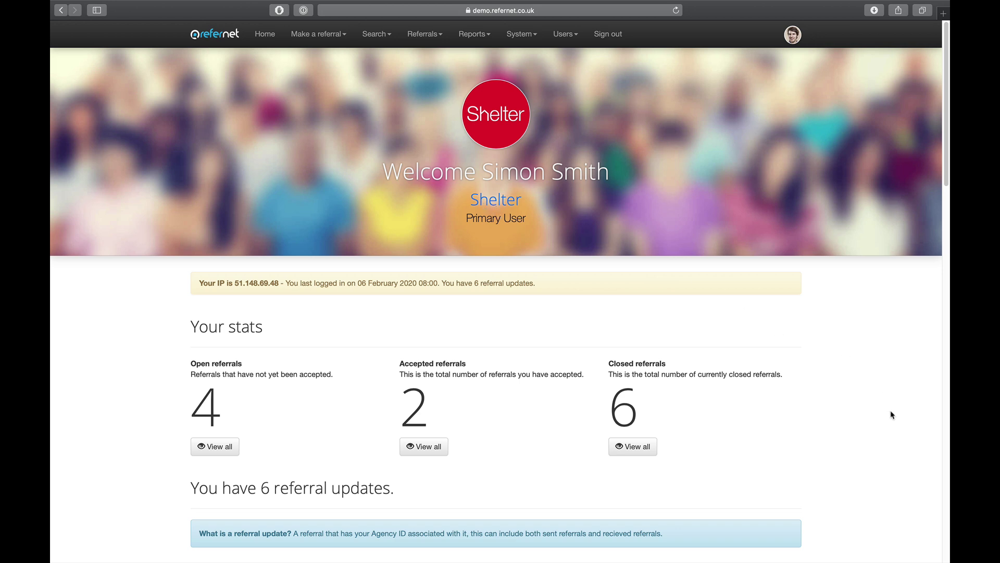
# Review the dashboard's referral updates table, then bring up the Make a referral options.
pyautogui.scroll(-5, 891, 414)
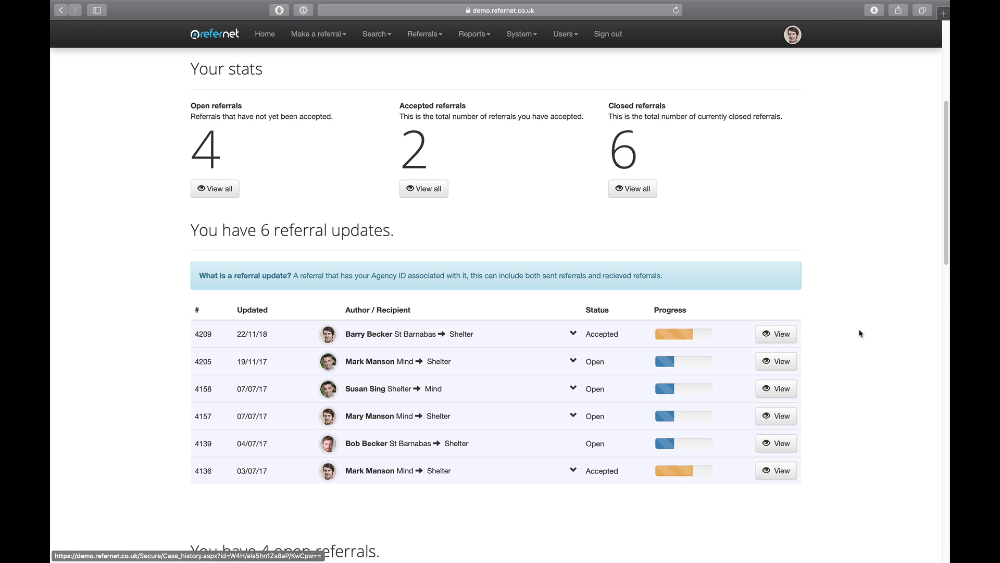
pyautogui.scroll(5, 874, 338)
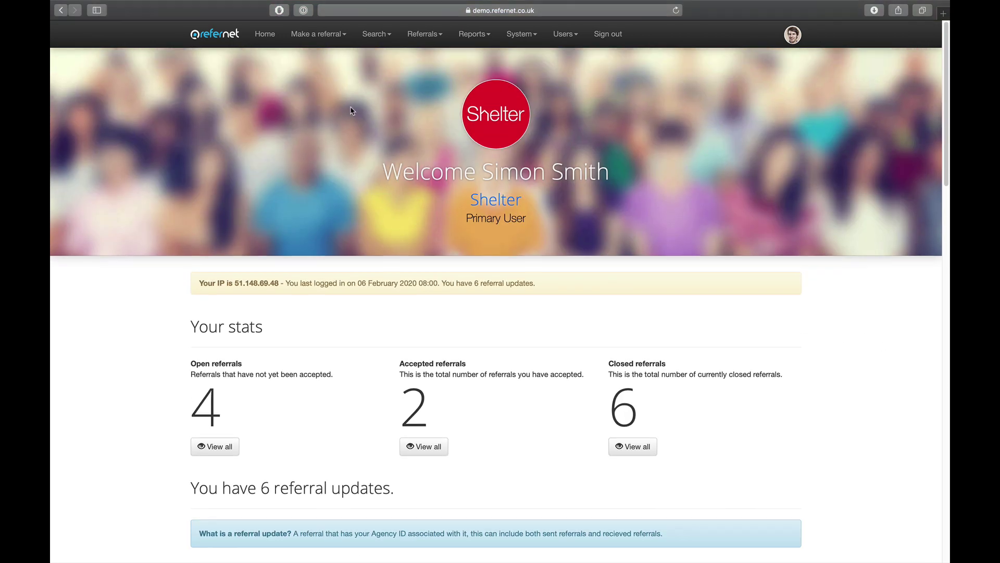
pyautogui.click(324, 36)
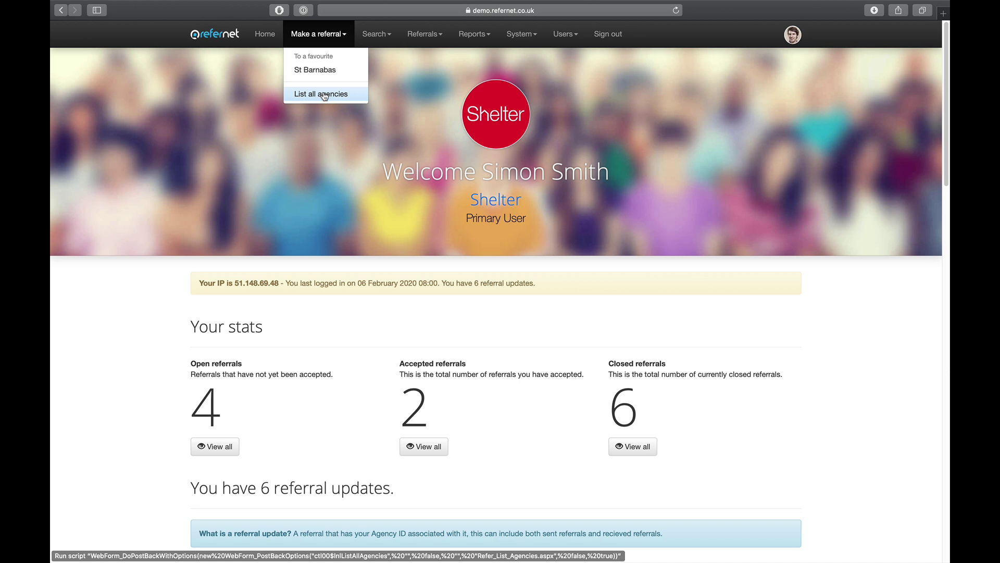
pyautogui.click(324, 96)
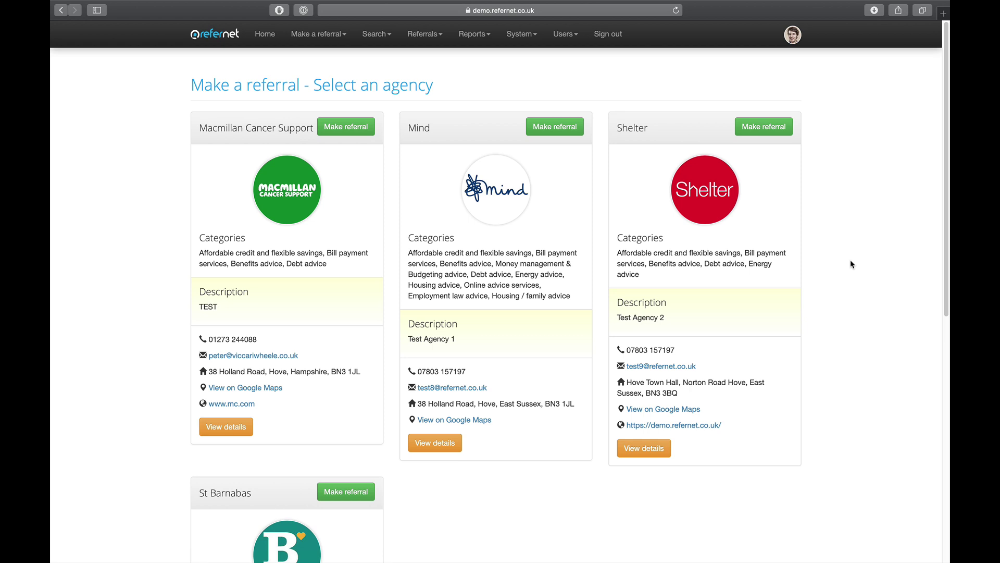
pyautogui.scroll(-1, 850, 260)
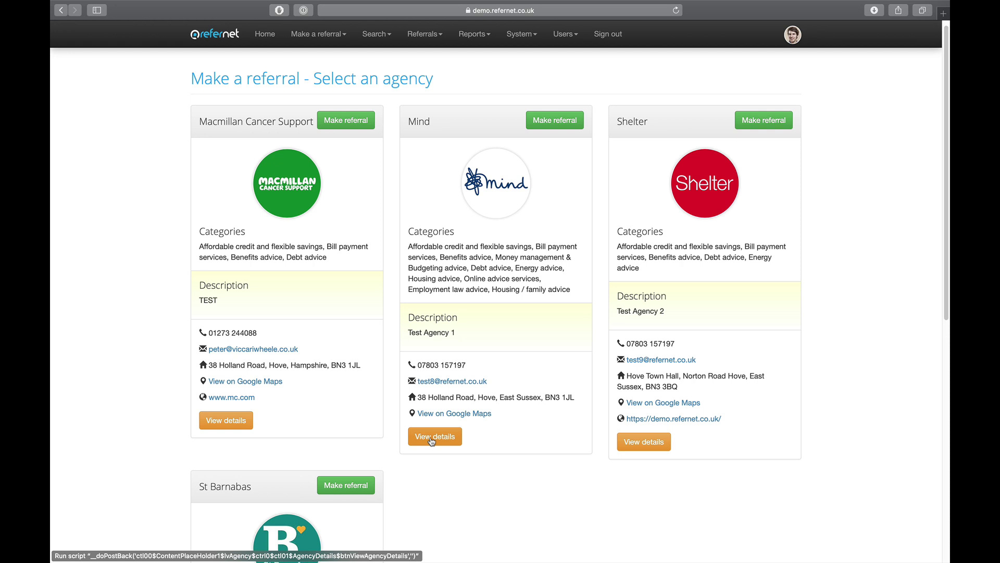
pyautogui.click(432, 441)
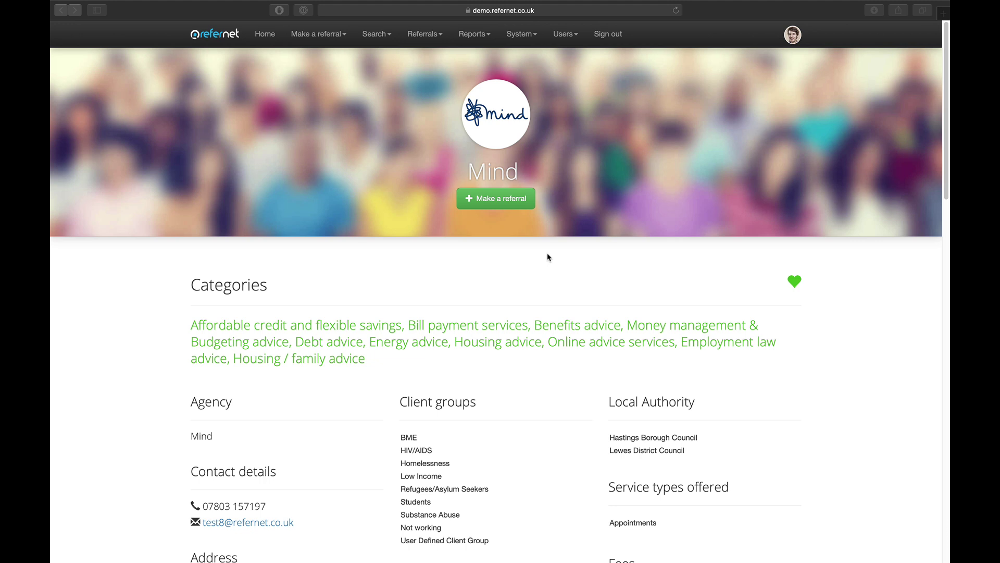
pyautogui.click(611, 260)
pyautogui.scroll(-1, 613, 263)
pyautogui.scroll(-5, 612, 264)
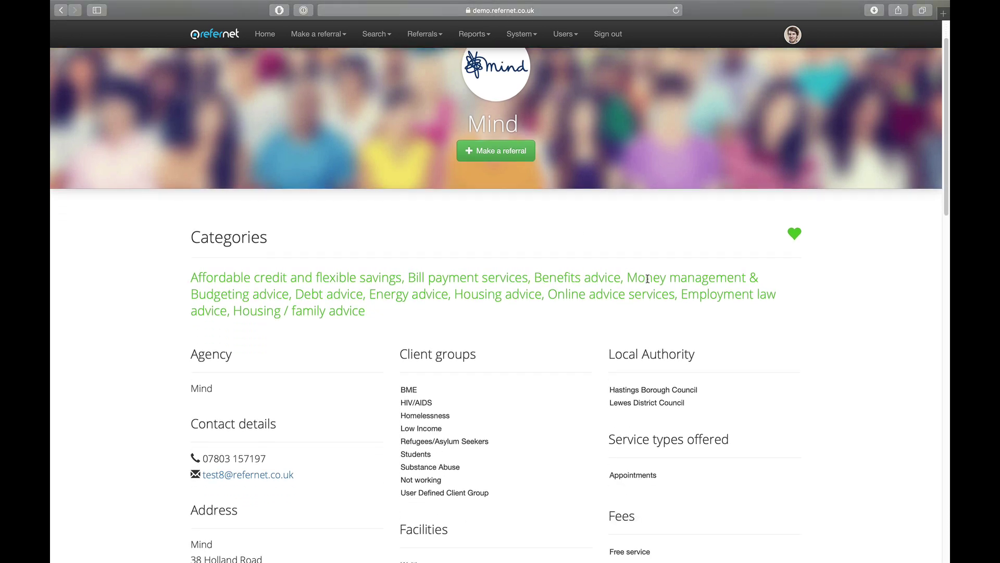
pyautogui.scroll(-10, 887, 367)
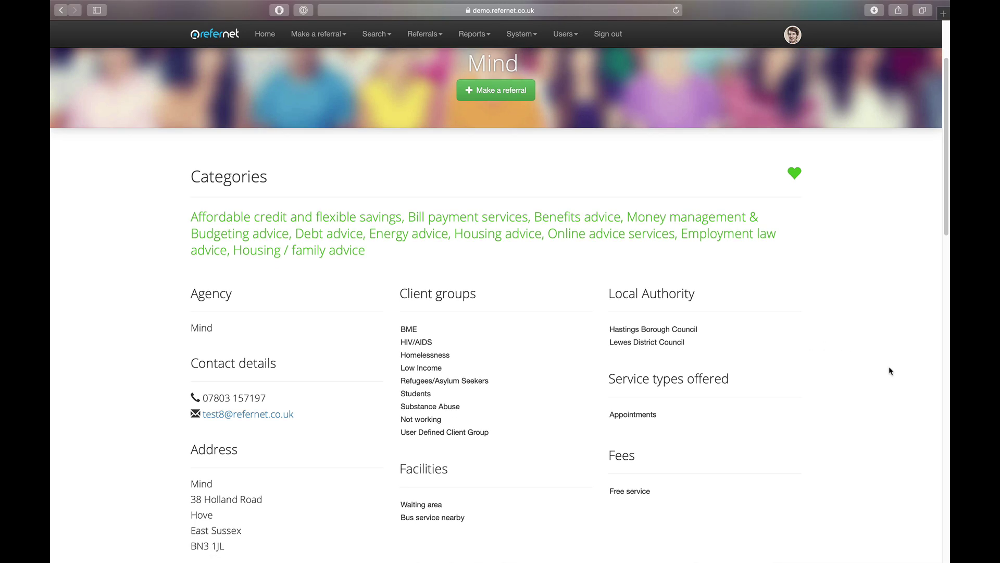
pyautogui.scroll(-10, 890, 388)
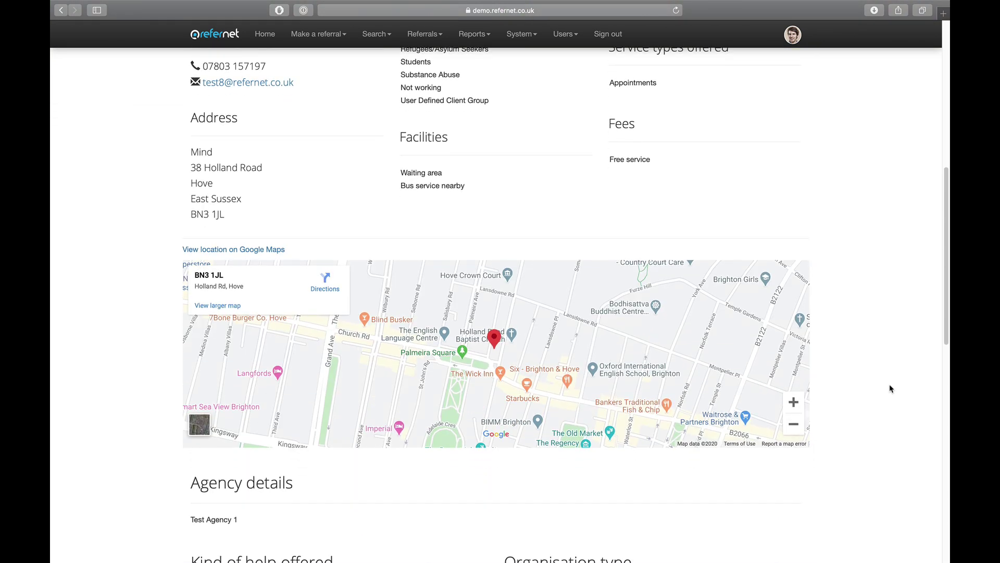
pyautogui.scroll(-1, 890, 388)
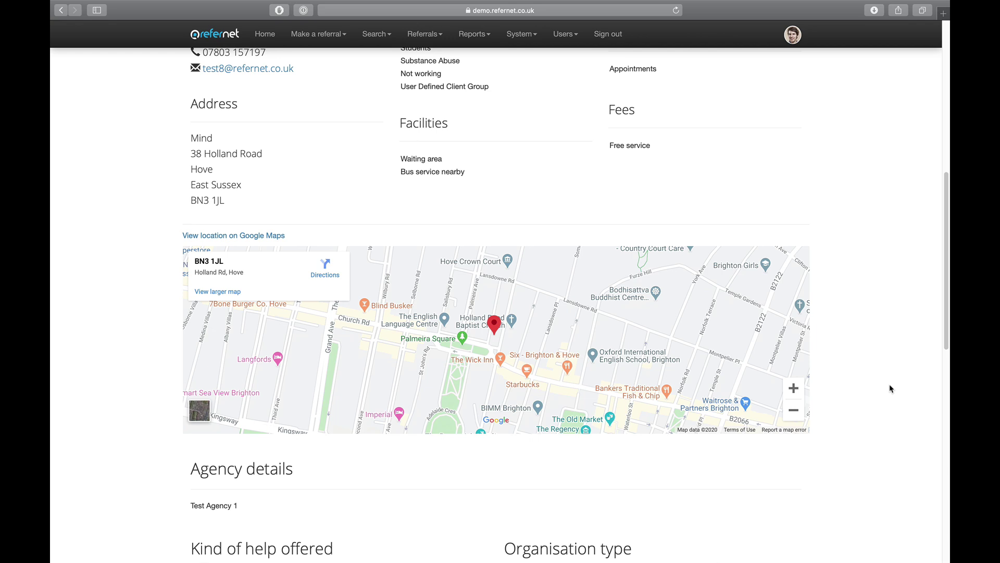
pyautogui.scroll(-3, 890, 389)
pyautogui.scroll(-3, 891, 389)
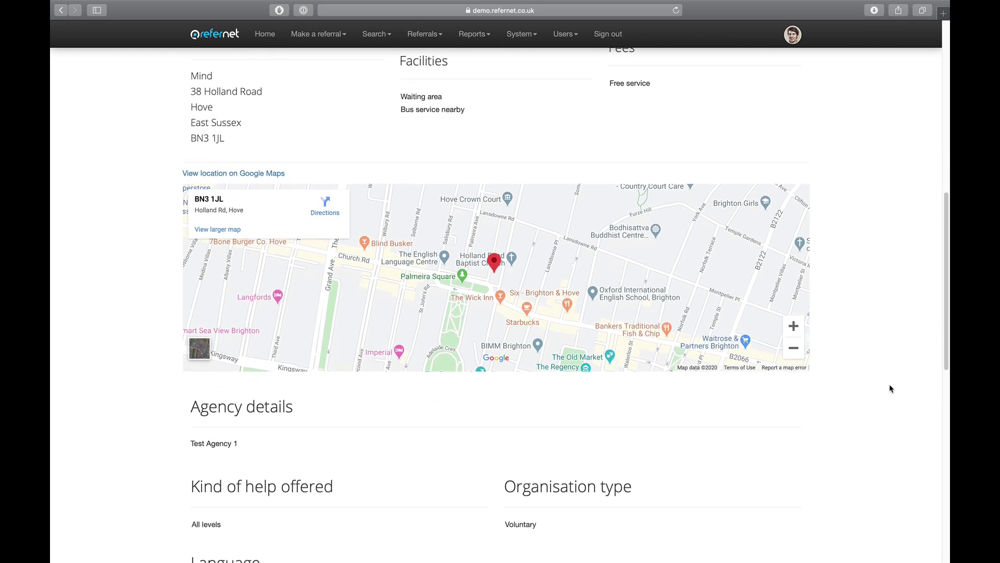
pyautogui.scroll(-1, 878, 413)
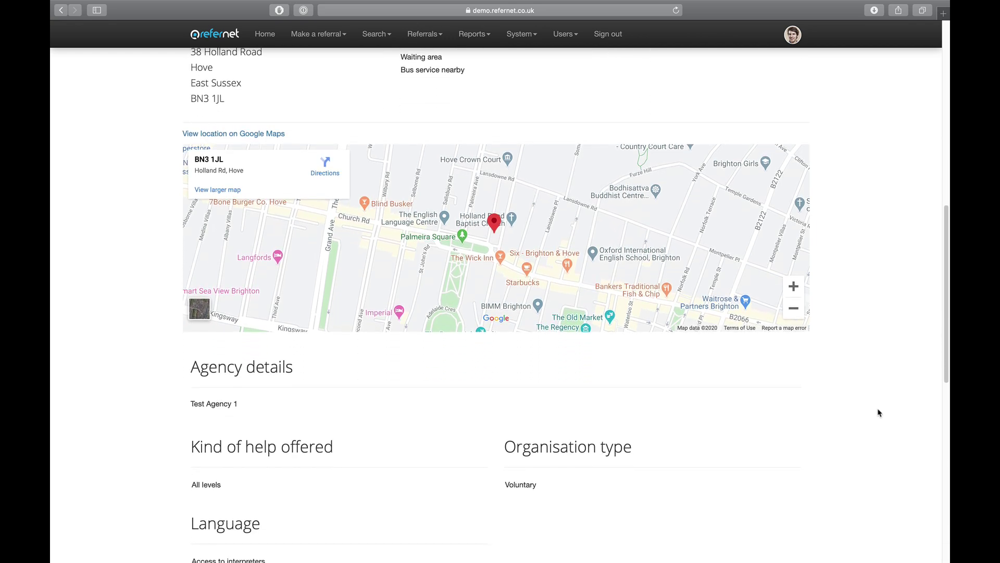
pyautogui.scroll(-10, 878, 412)
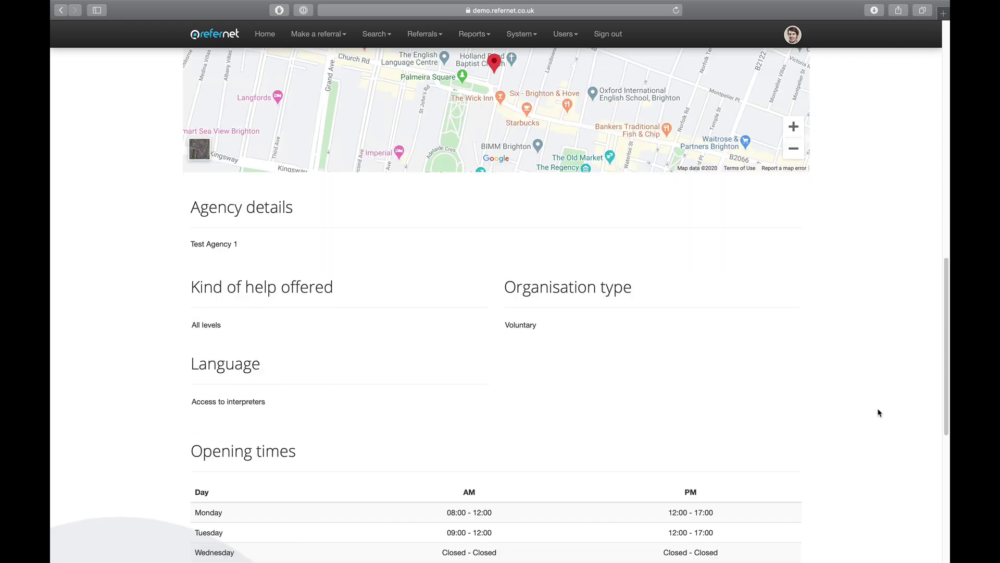
pyautogui.scroll(-1, 874, 395)
pyautogui.scroll(10, 874, 395)
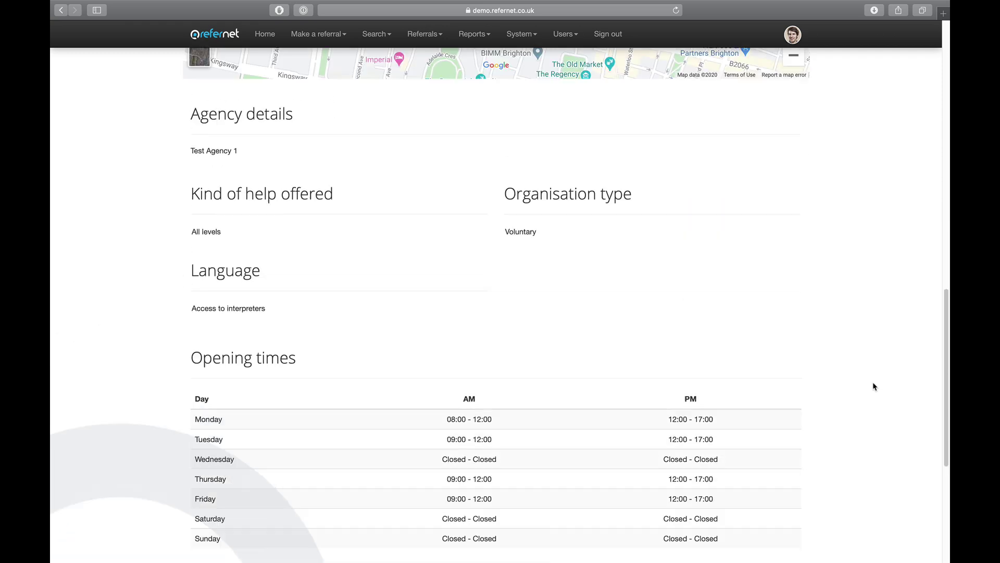
pyautogui.scroll(15, 874, 386)
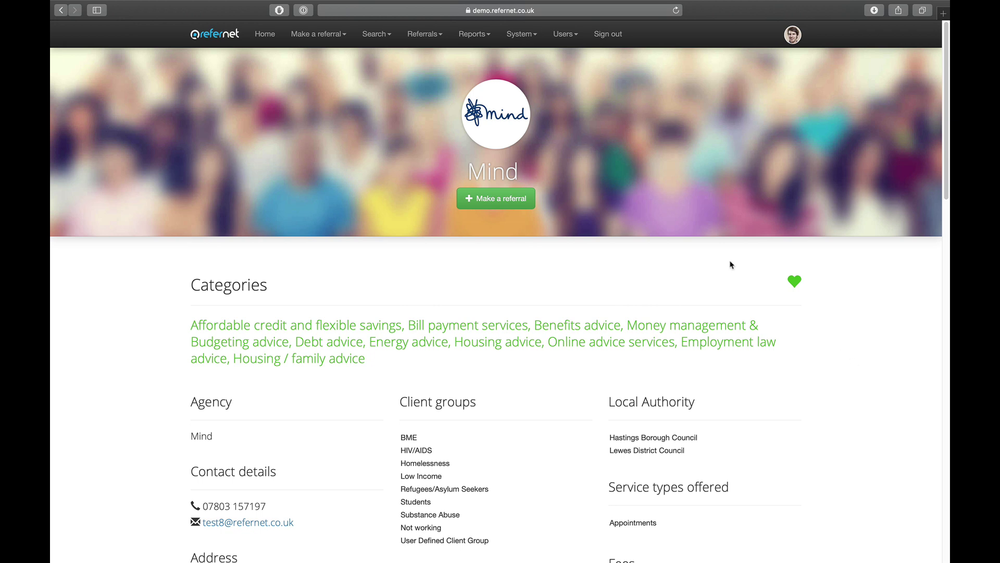
# Glance at the system options without choosing one, then bring up the Search options.
pyautogui.click(529, 36)
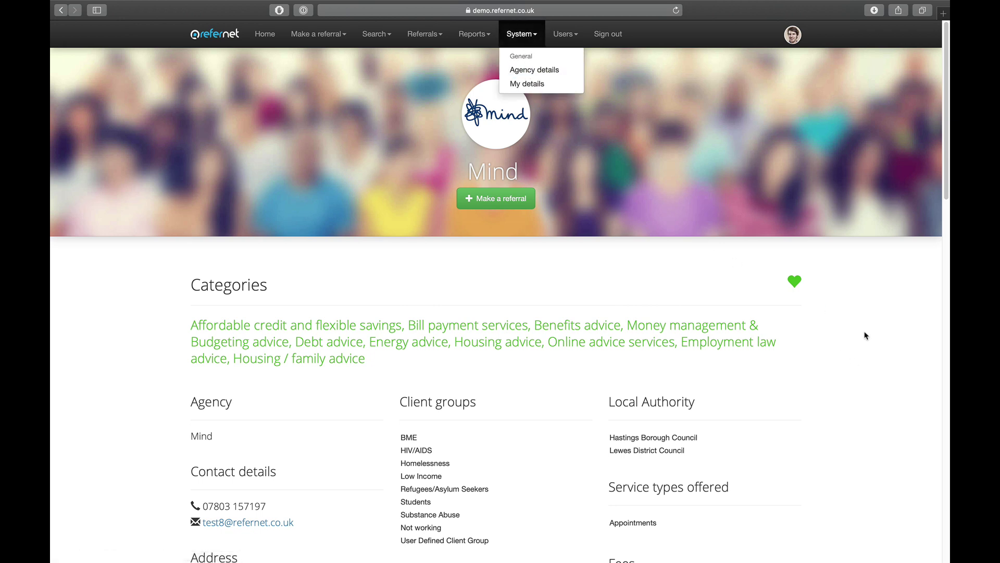
pyautogui.click(841, 324)
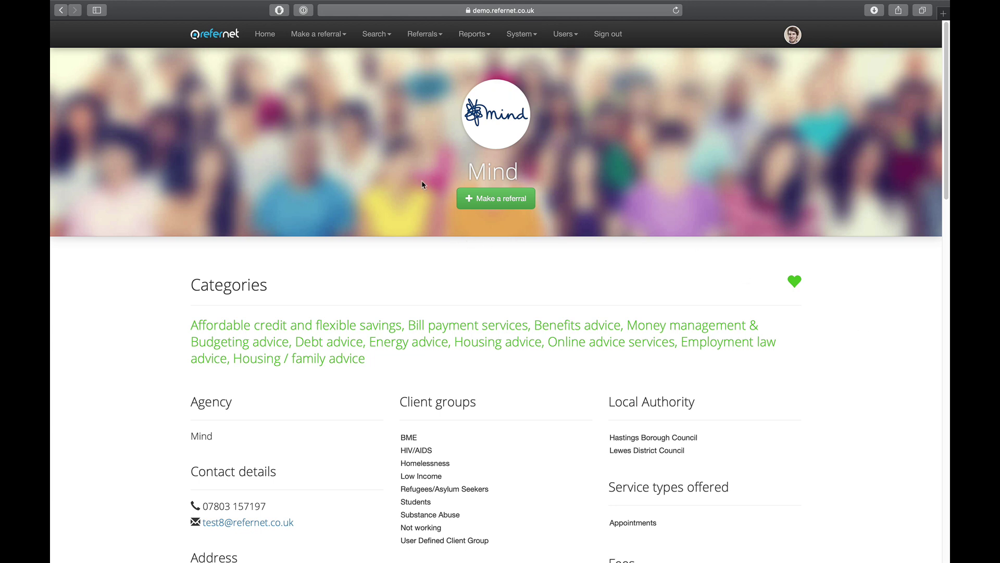
pyautogui.click(376, 34)
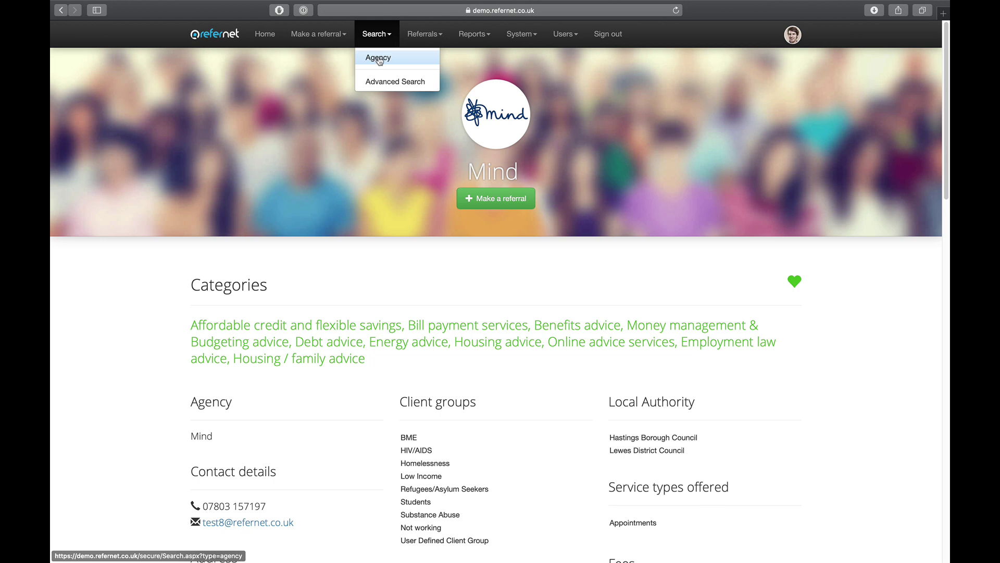
pyautogui.click(379, 58)
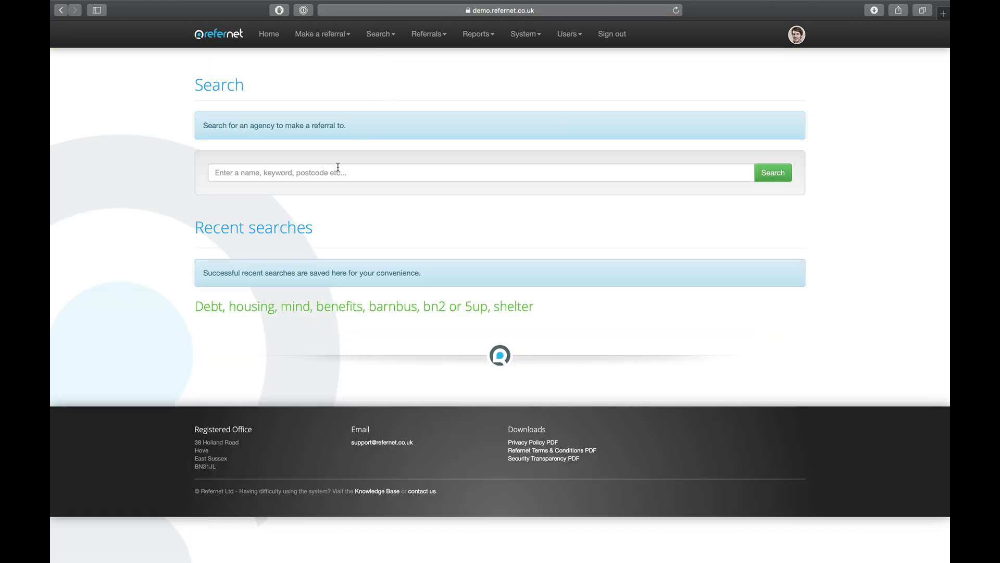
pyautogui.click(339, 170)
pyautogui.write('debt')
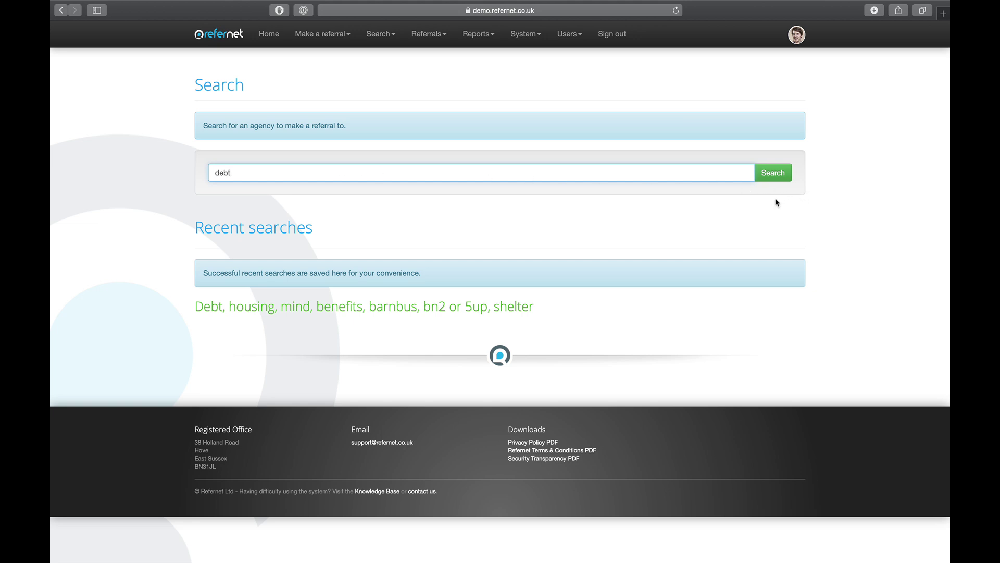
pyautogui.click(772, 176)
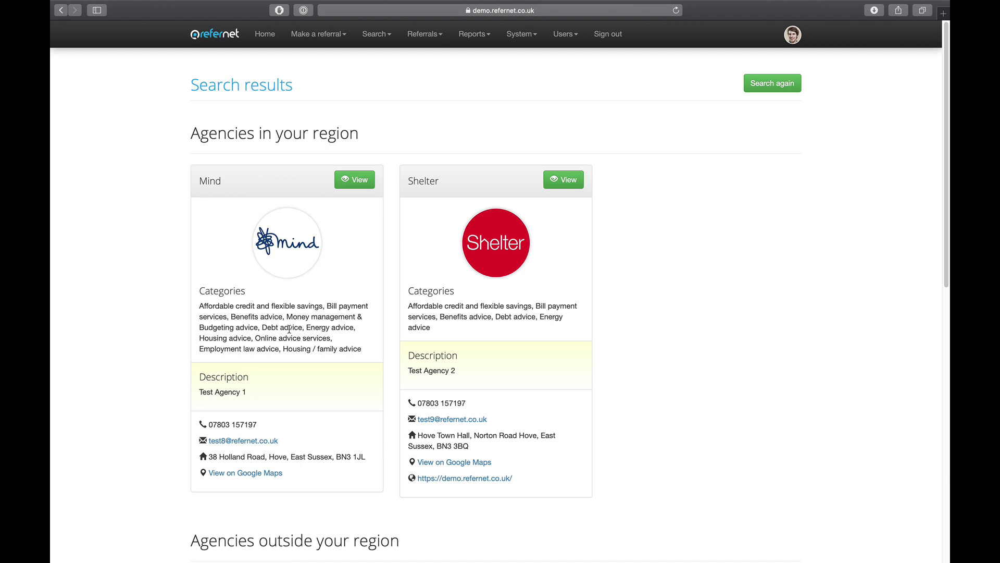
pyautogui.click(354, 181)
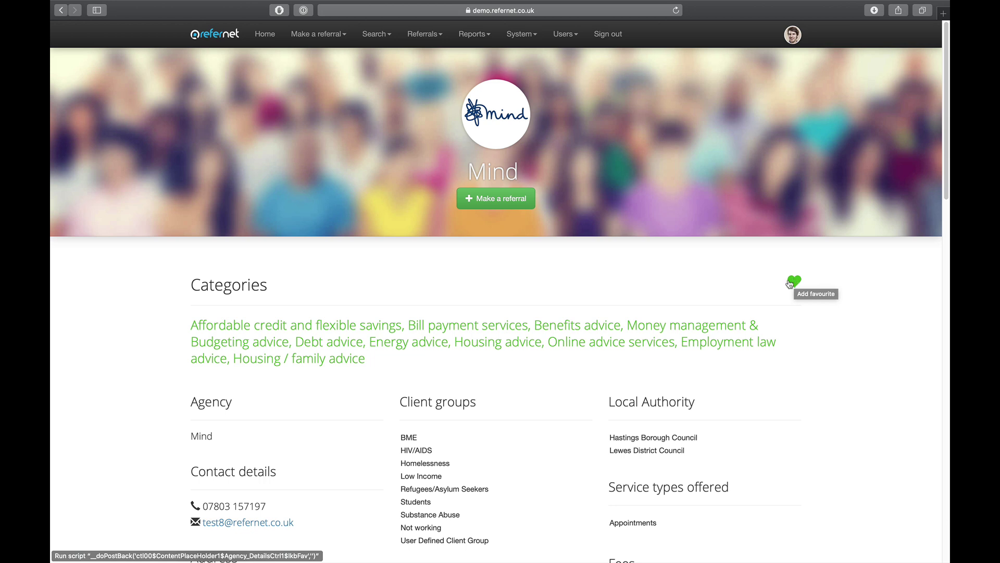
# Add Mind to the favourite agencies and show the favourites list alongside St Barnabas.
pyautogui.click(793, 282)
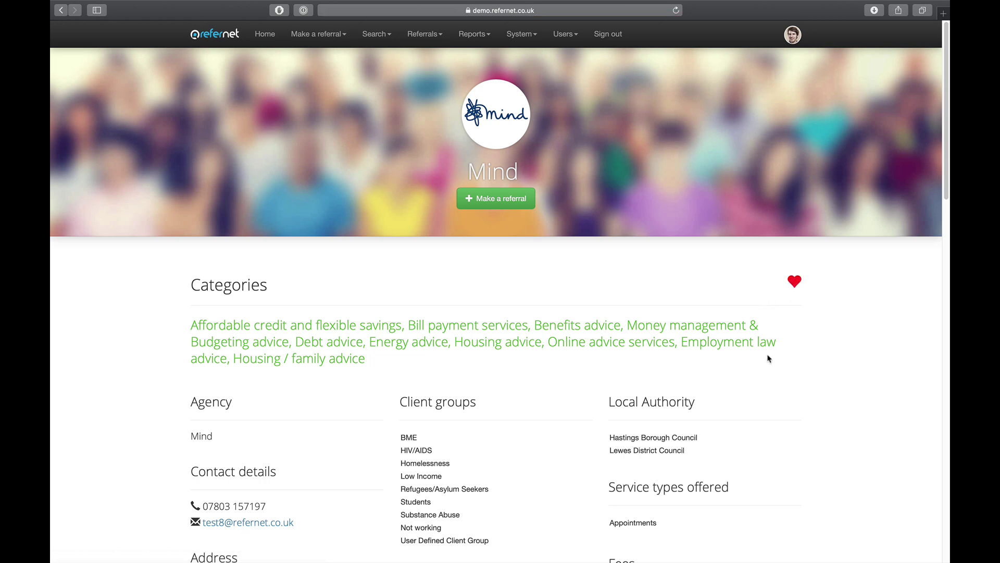
pyautogui.click(334, 41)
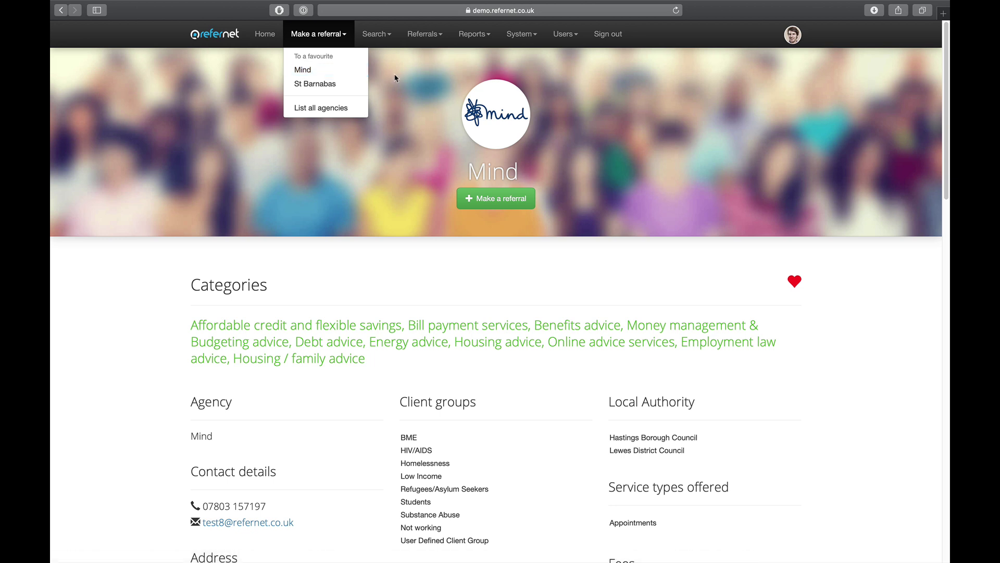
# Start a Mind referral with title Mrs, the client's first name, surname and telephone number.
pyautogui.click(301, 73)
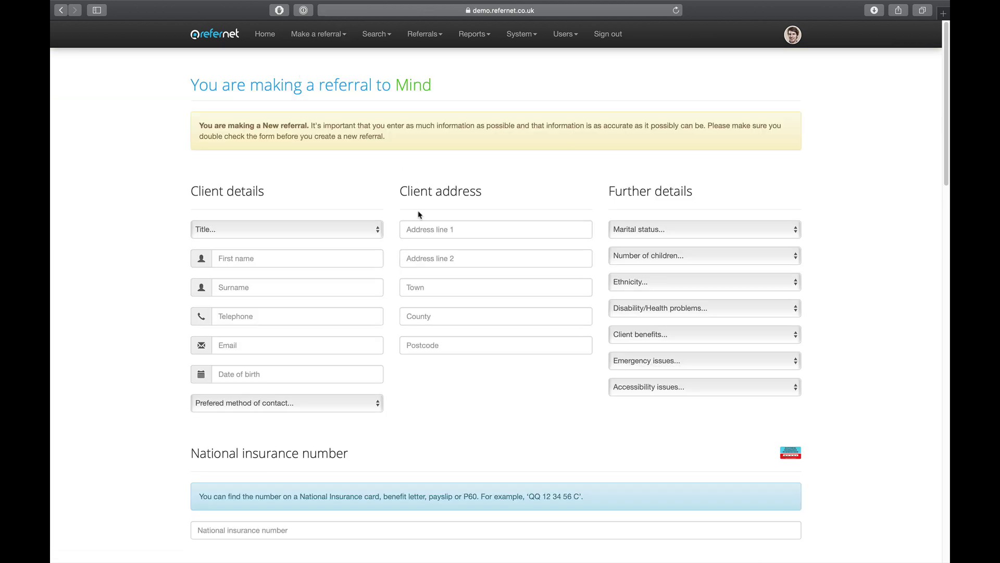
pyautogui.click(376, 236)
pyautogui.click(368, 242)
pyautogui.click(370, 232)
pyautogui.click(369, 251)
pyautogui.click(360, 257)
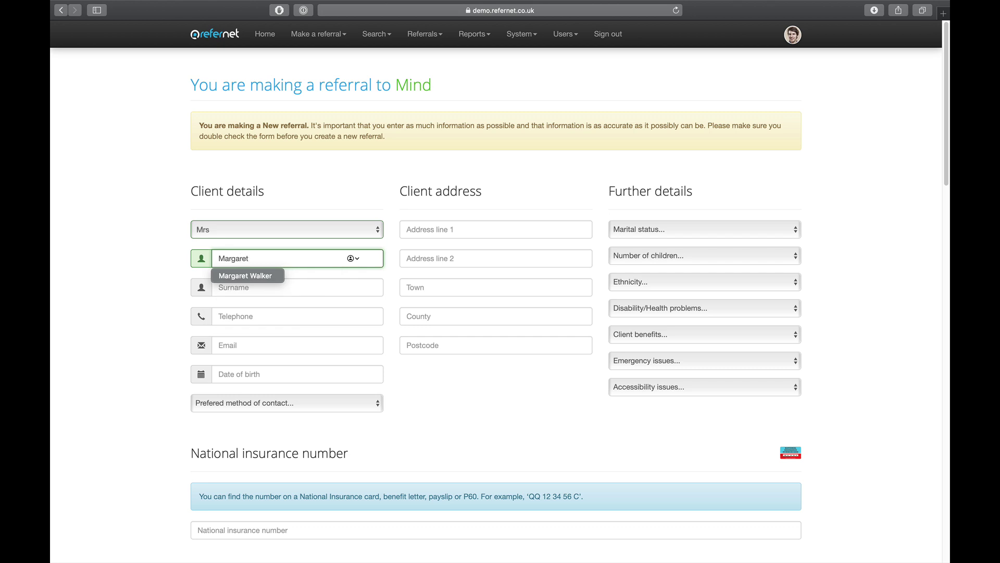
pyautogui.press('Tab')
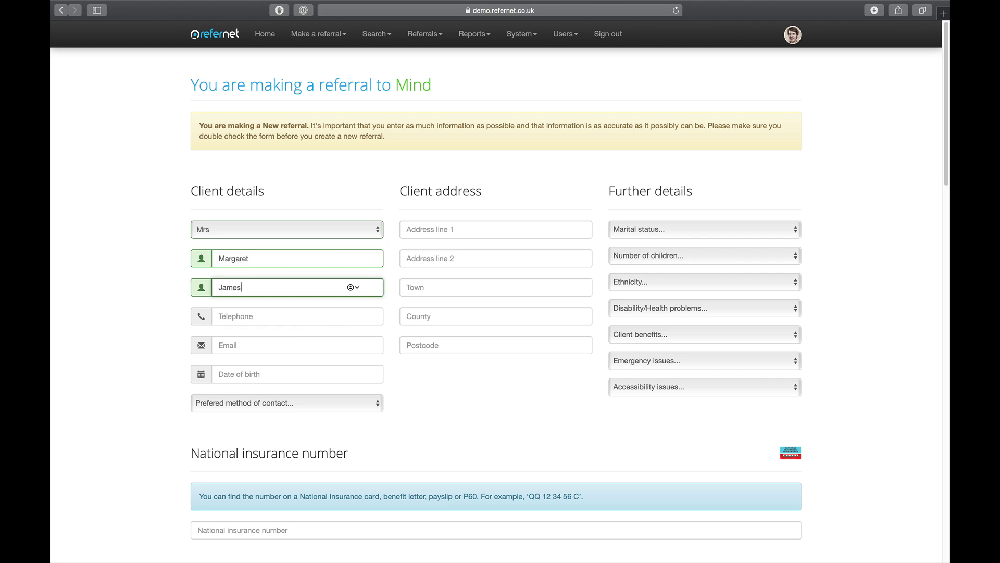
pyautogui.click(316, 311)
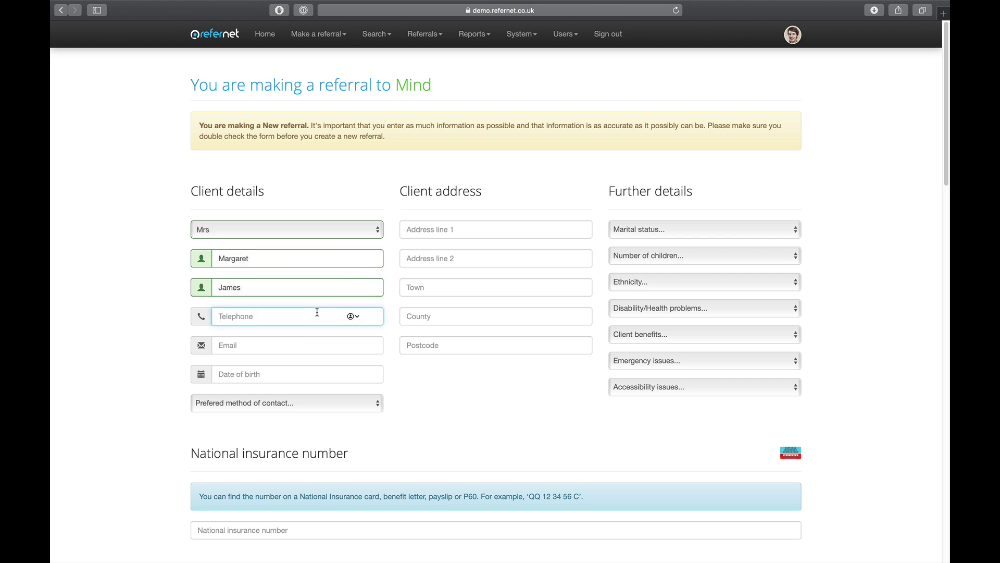
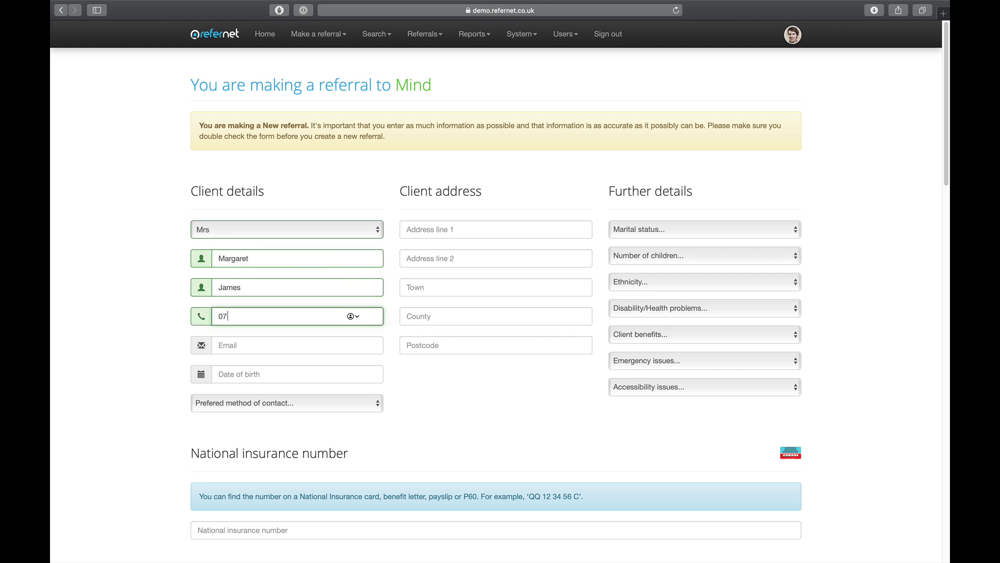
pyautogui.click(401, 375)
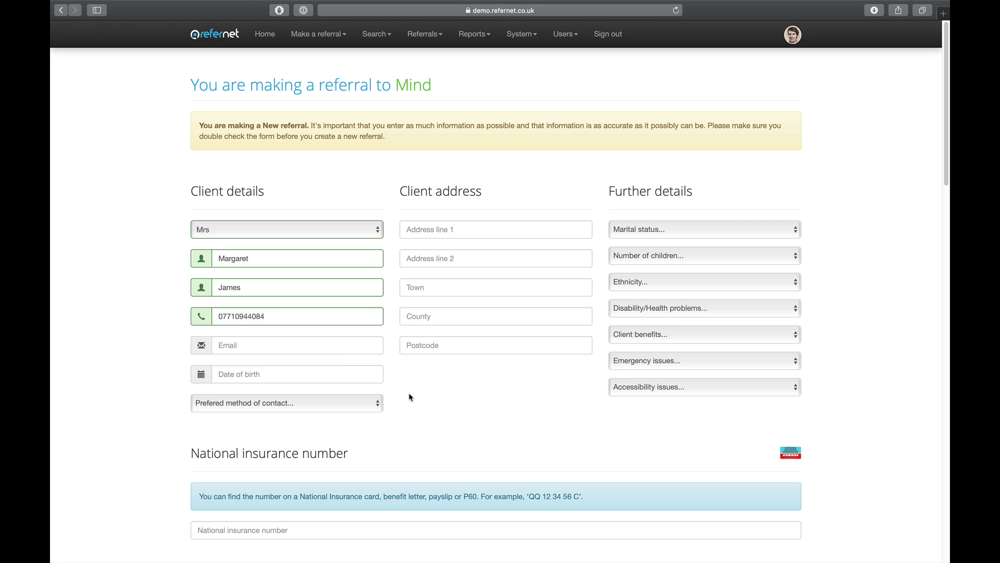
pyautogui.click(351, 374)
pyautogui.click(243, 241)
pyautogui.click(243, 241)
pyautogui.click(219, 241)
pyautogui.click(219, 240)
pyautogui.click(275, 267)
pyautogui.click(275, 328)
pyautogui.click(293, 279)
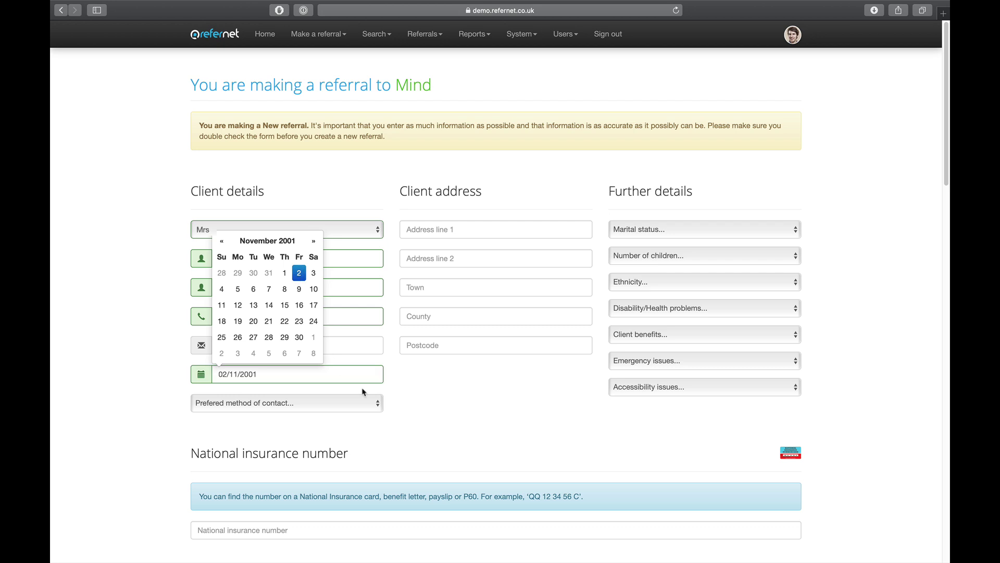
pyautogui.click(417, 412)
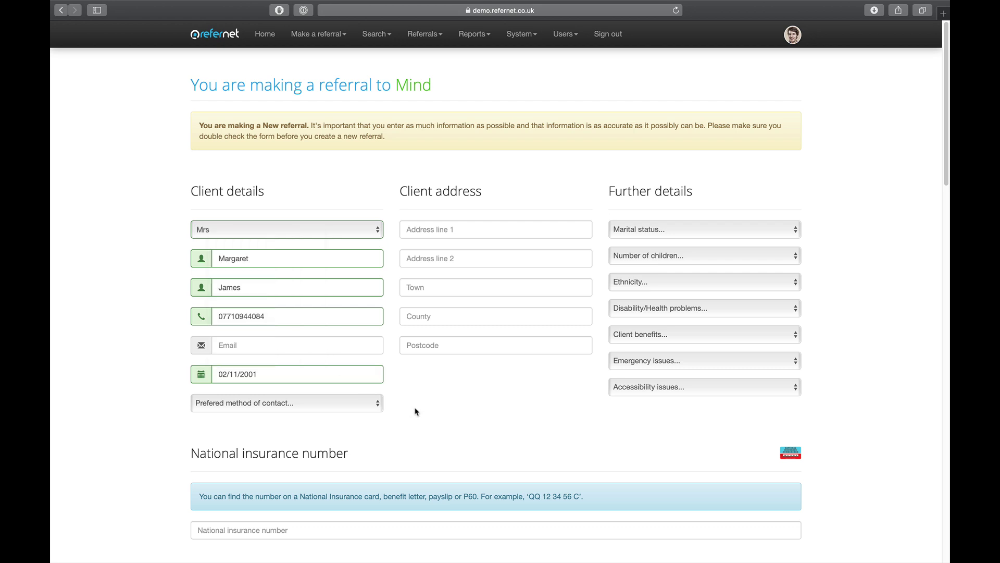
# Set preferred contact method to Telephone and marital status to Single.
pyautogui.click(380, 410)
pyautogui.click(370, 414)
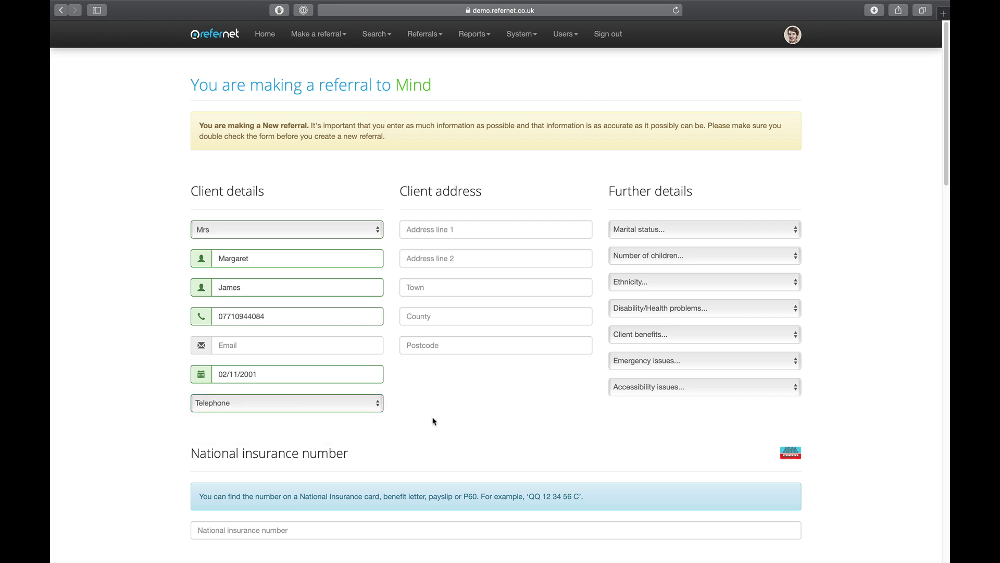
pyautogui.click(635, 231)
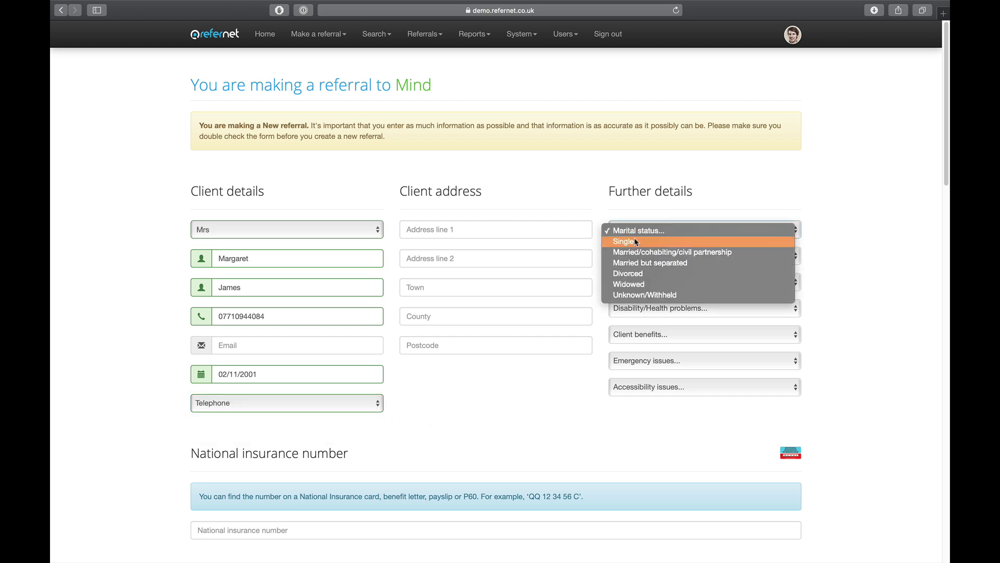
pyautogui.click(636, 242)
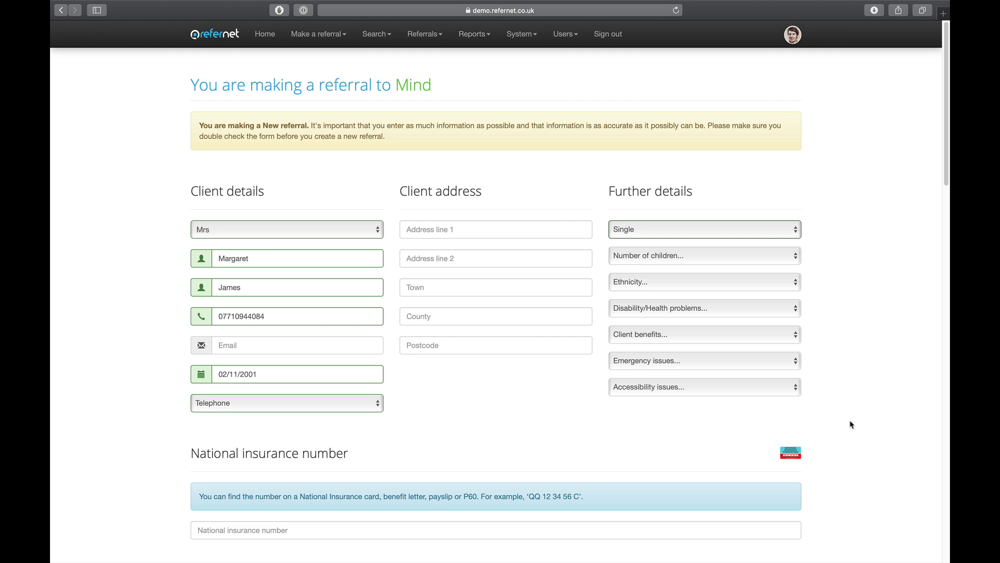
pyautogui.scroll(-1, 851, 425)
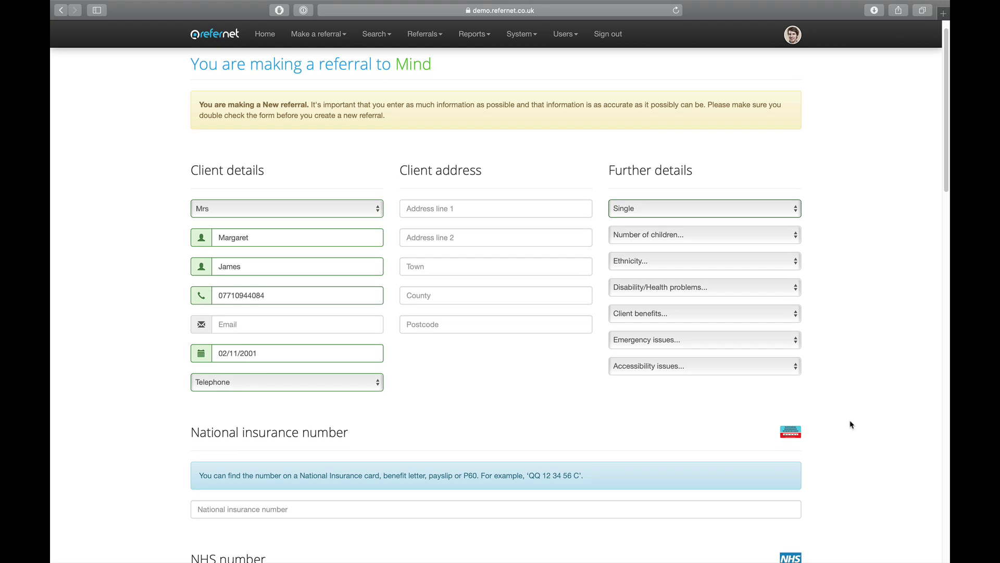
pyautogui.scroll(-1, 852, 424)
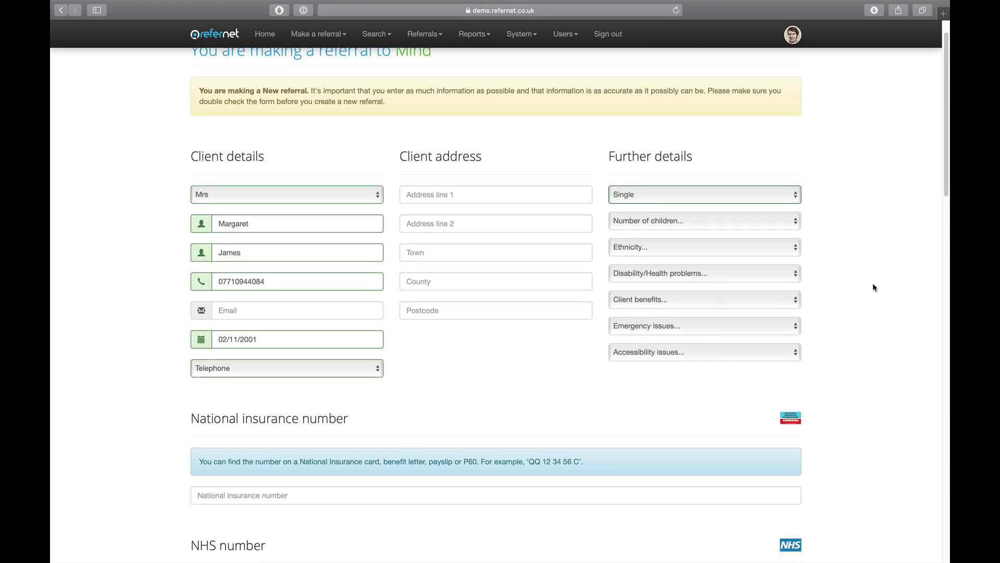
pyautogui.scroll(-1, 873, 286)
pyautogui.scroll(-1, 850, 353)
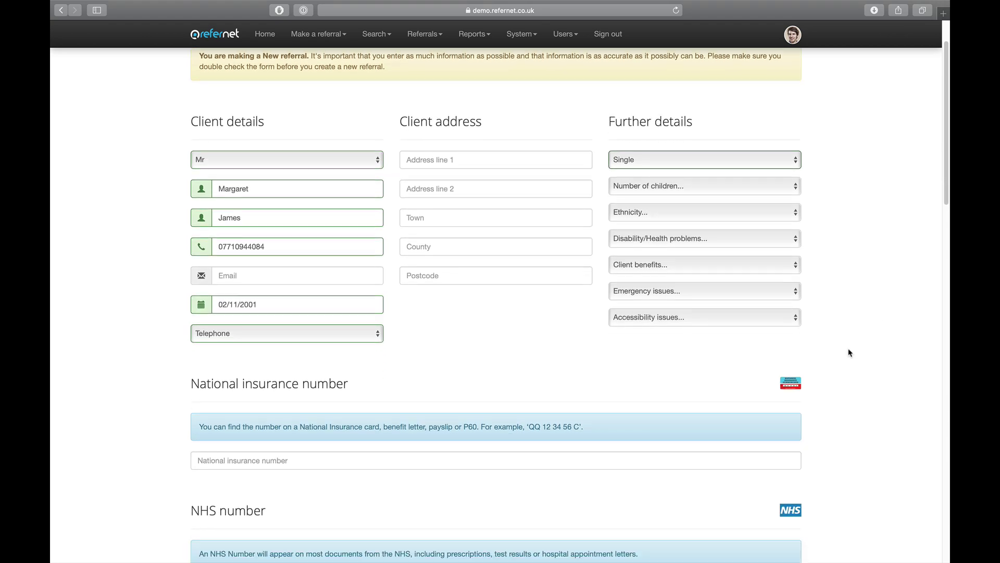
pyautogui.scroll(-3, 850, 352)
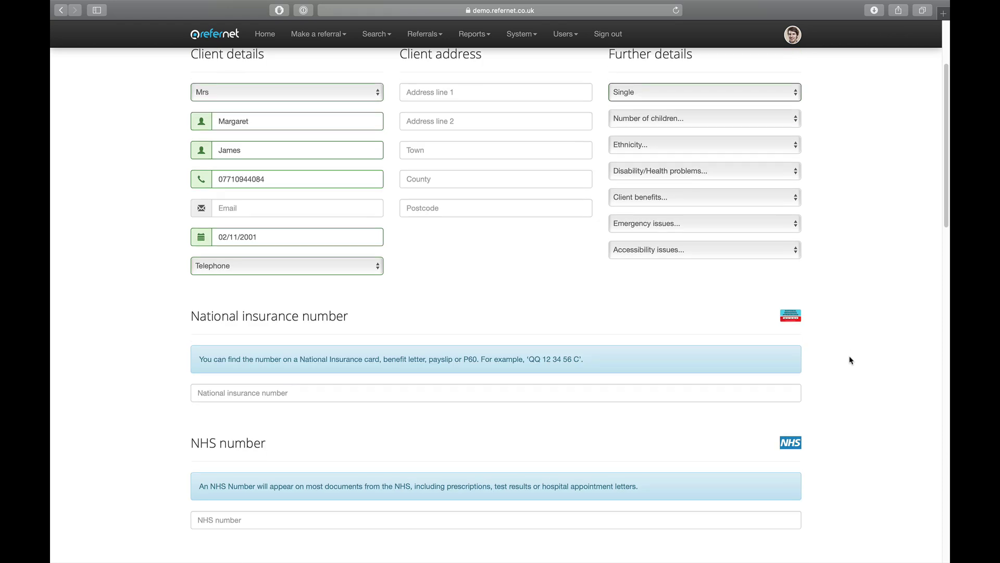
pyautogui.scroll(-1, 850, 357)
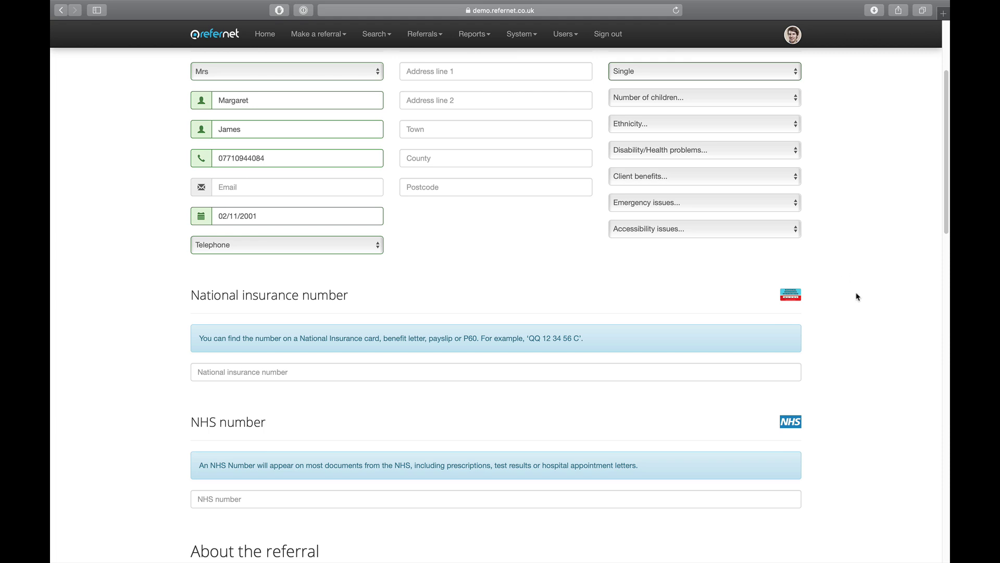
pyautogui.scroll(-2, 850, 412)
pyautogui.scroll(-3, 851, 412)
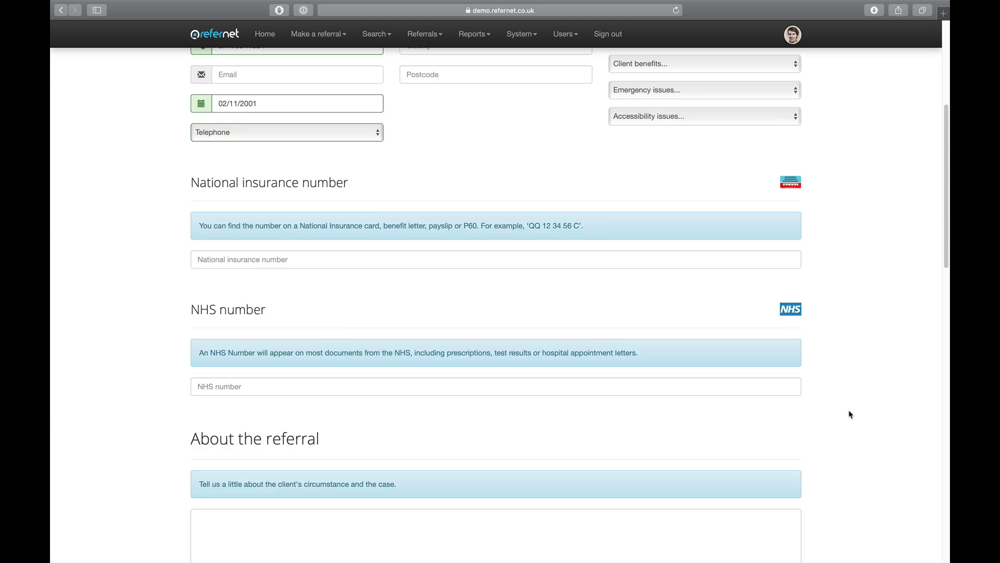
# Describe the client as needing debt advice and set the referral category to Debt advice.
pyautogui.scroll(-8, 850, 415)
pyautogui.click(395, 273)
pyautogui.write('Margaret needs debt advice')
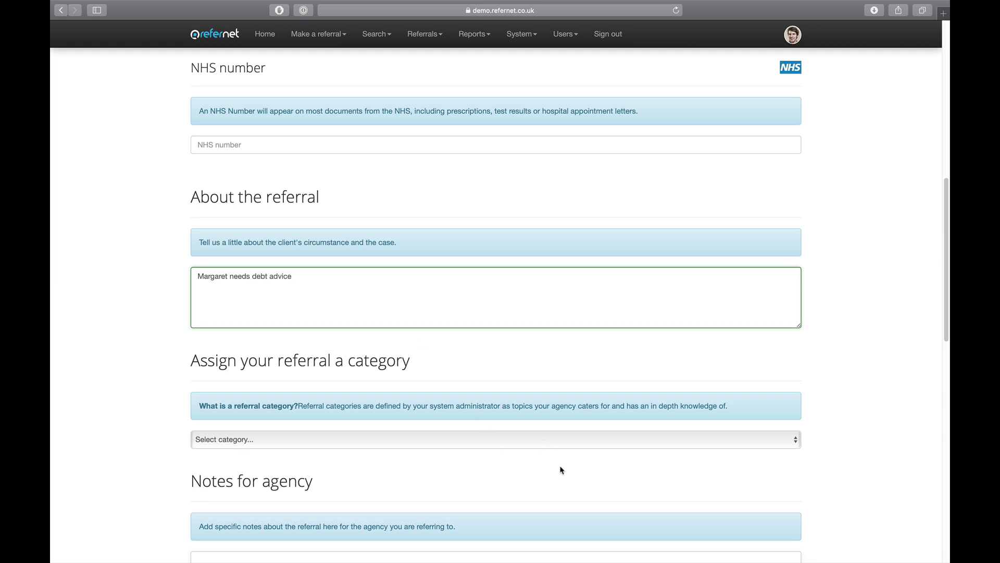
pyautogui.scroll(-5, 553, 453)
pyautogui.click(513, 311)
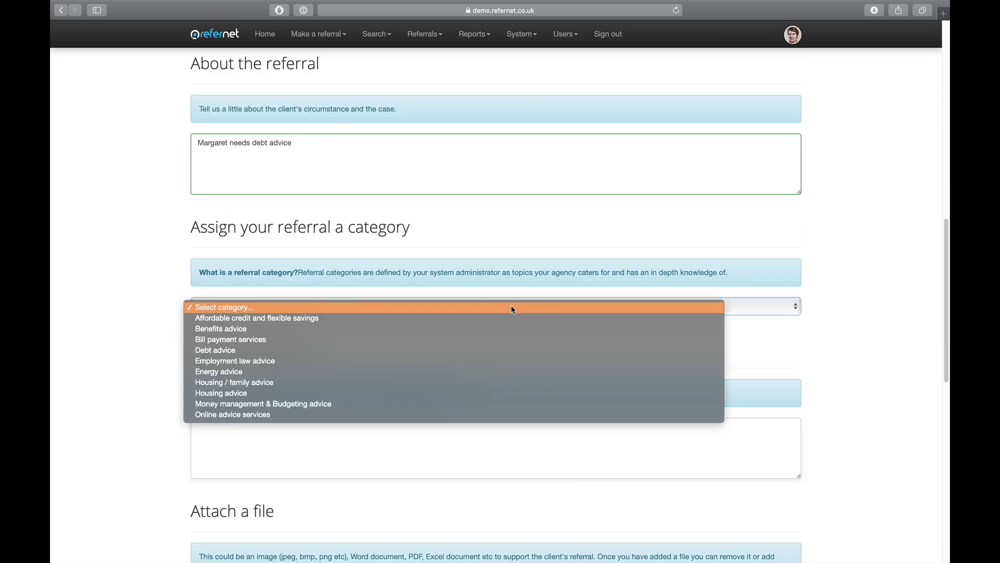
pyautogui.click(324, 352)
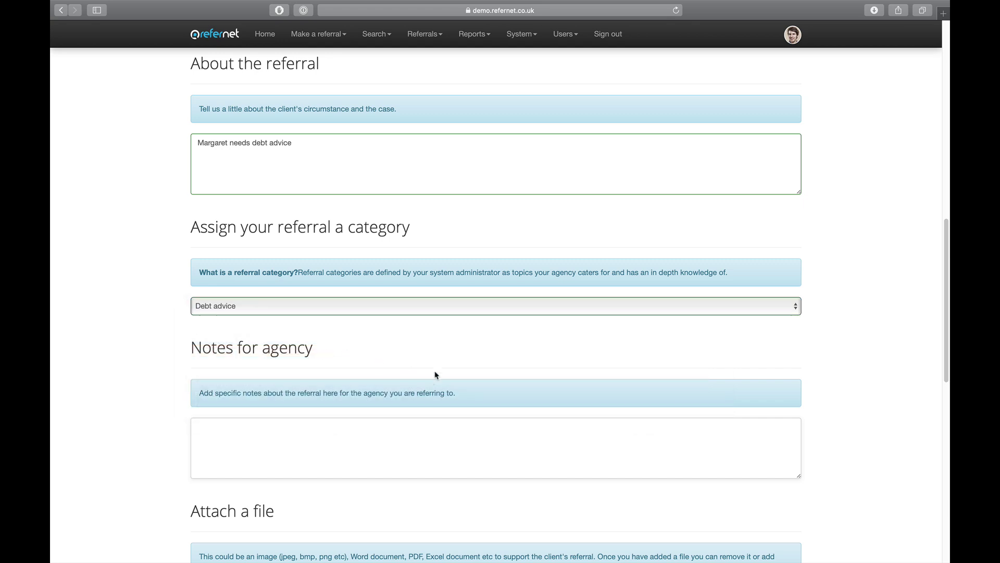
pyautogui.scroll(-2, 674, 380)
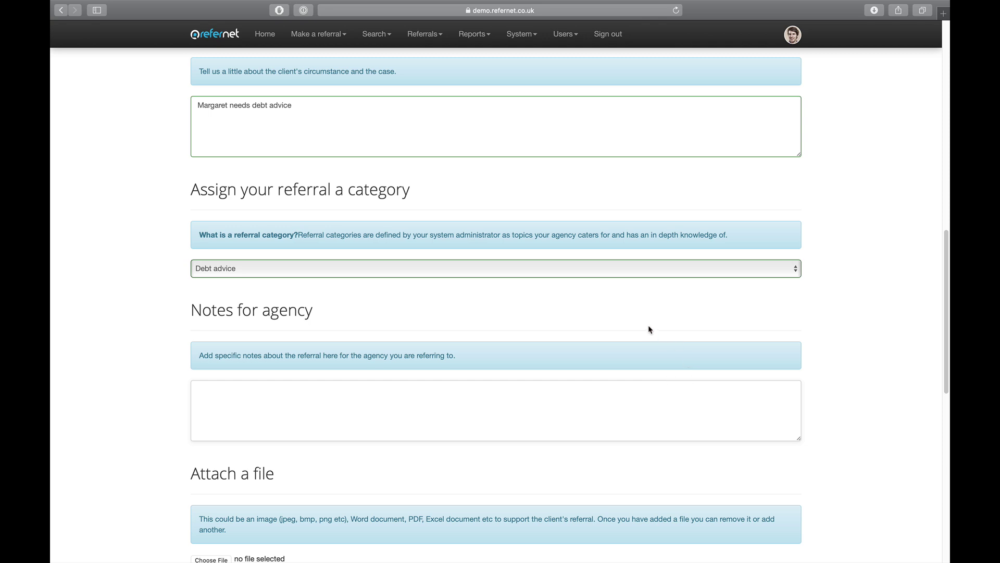
pyautogui.scroll(-1, 603, 313)
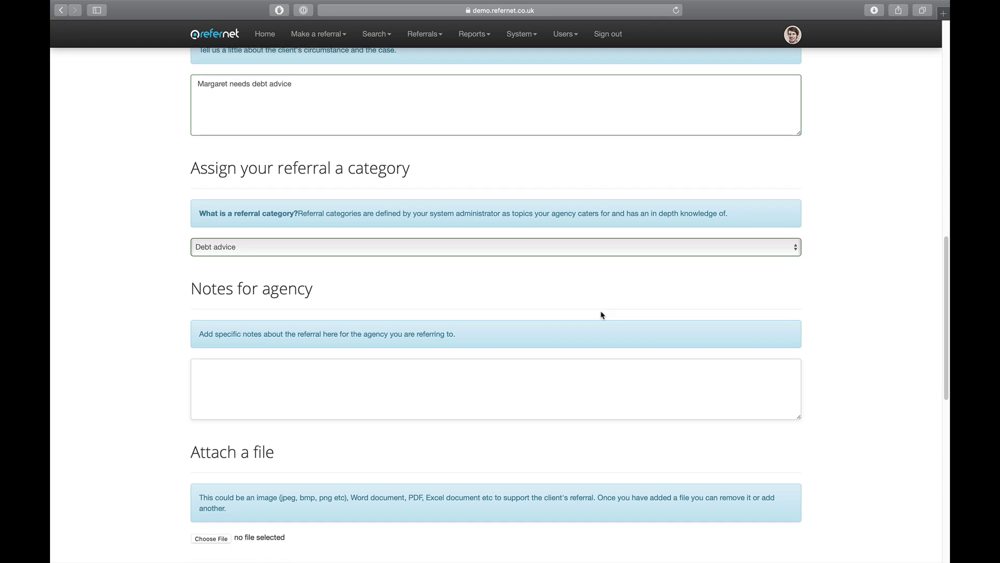
# Write a note asking the Mind contact whether they can take this customer on.
pyautogui.click(592, 376)
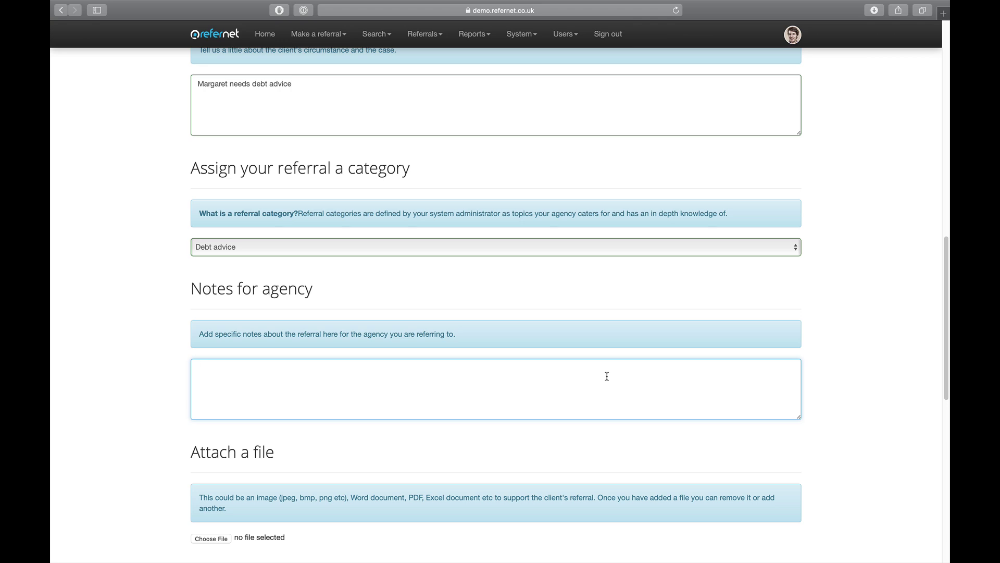
pyautogui.write('Hi Sarah, Can you let me know if you can take this customer ')
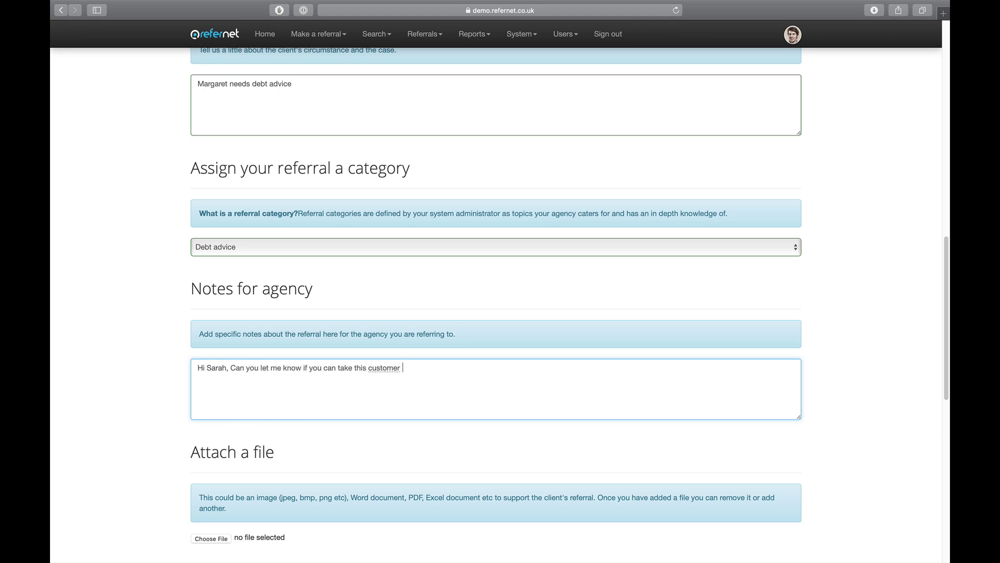
pyautogui.write('on please.')
pyautogui.scroll(-5, 647, 354)
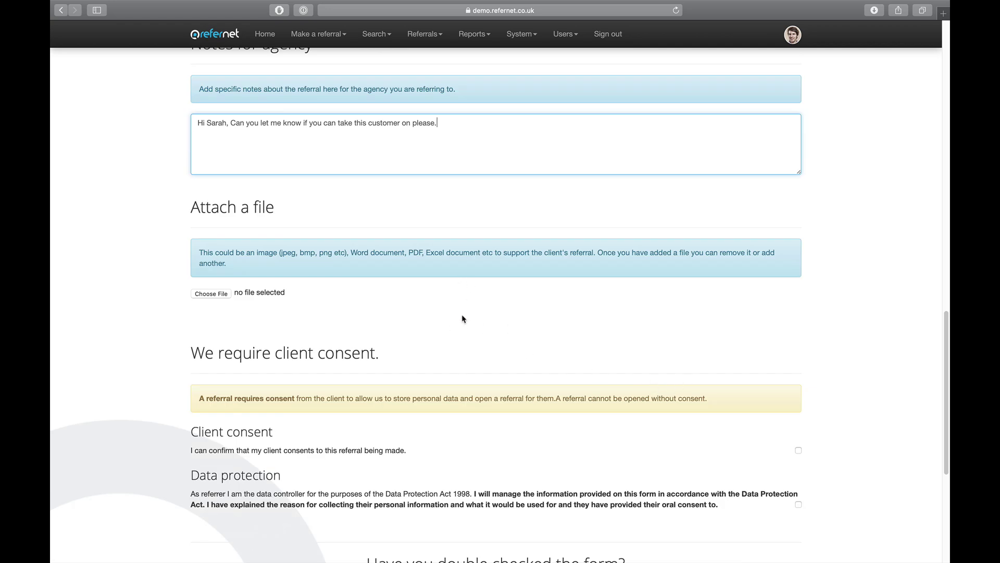
pyautogui.scroll(-1, 453, 324)
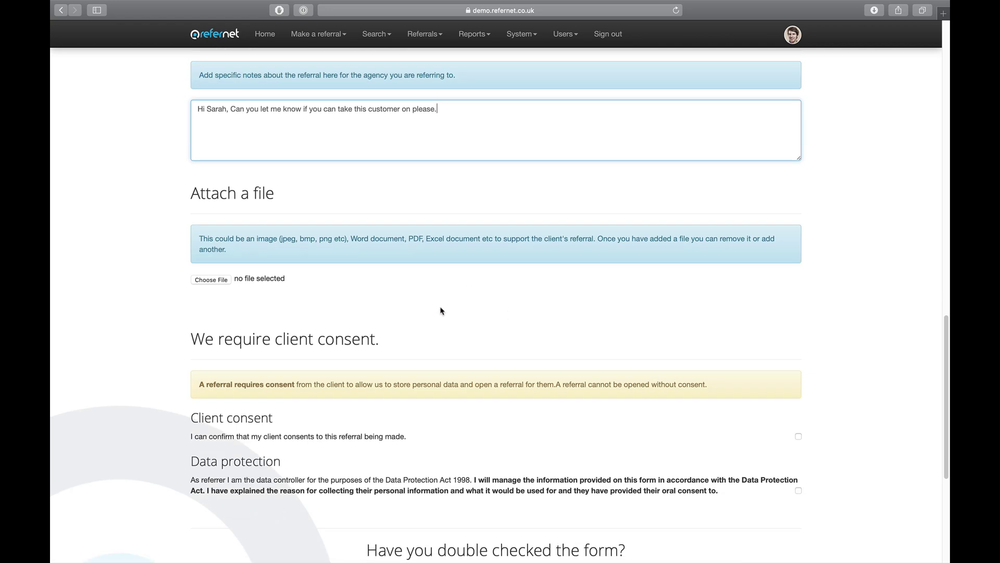
pyautogui.scroll(-1, 428, 304)
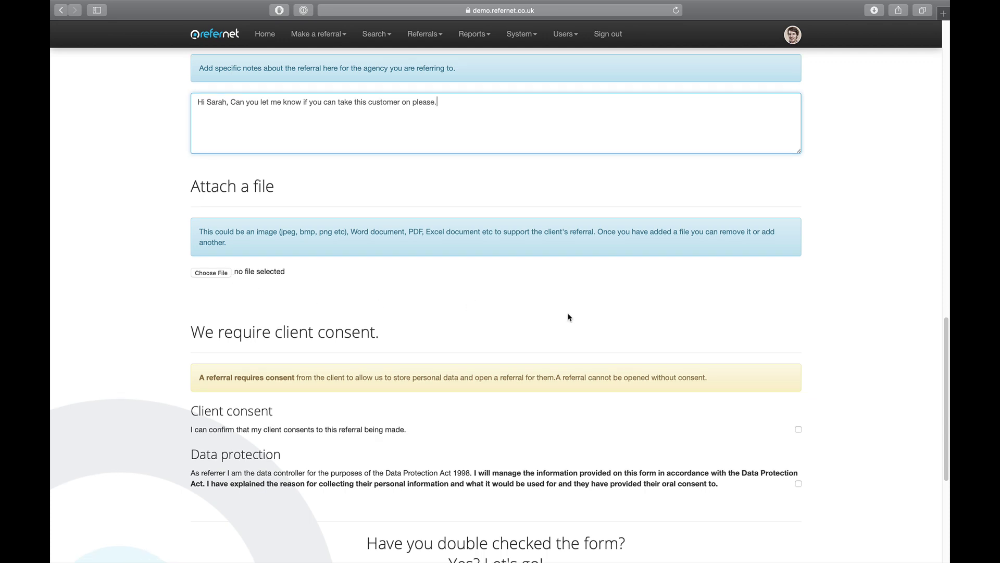
pyautogui.scroll(-1, 766, 317)
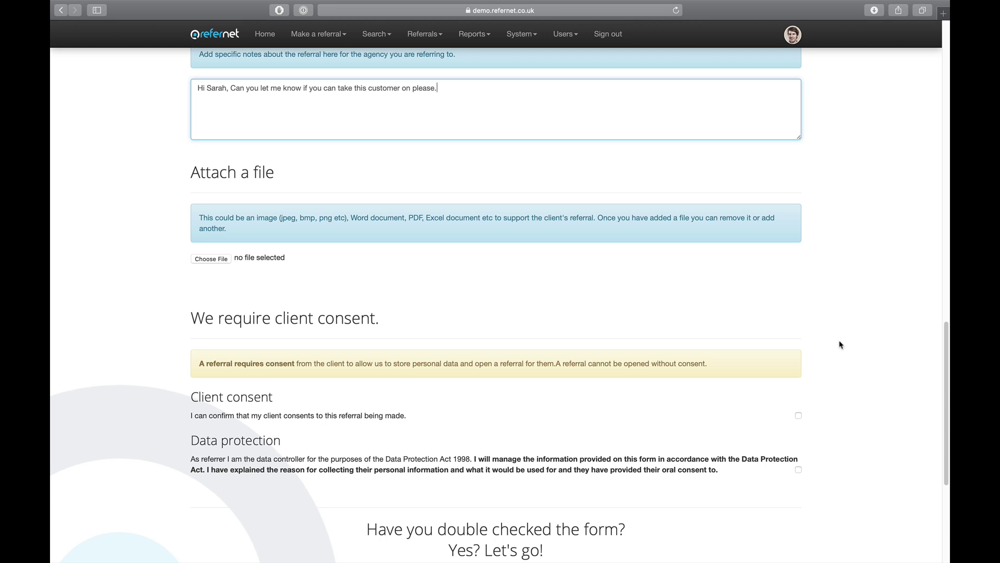
# Tick Client consent and Data protection, then create the new referral.
pyautogui.scroll(-1, 827, 392)
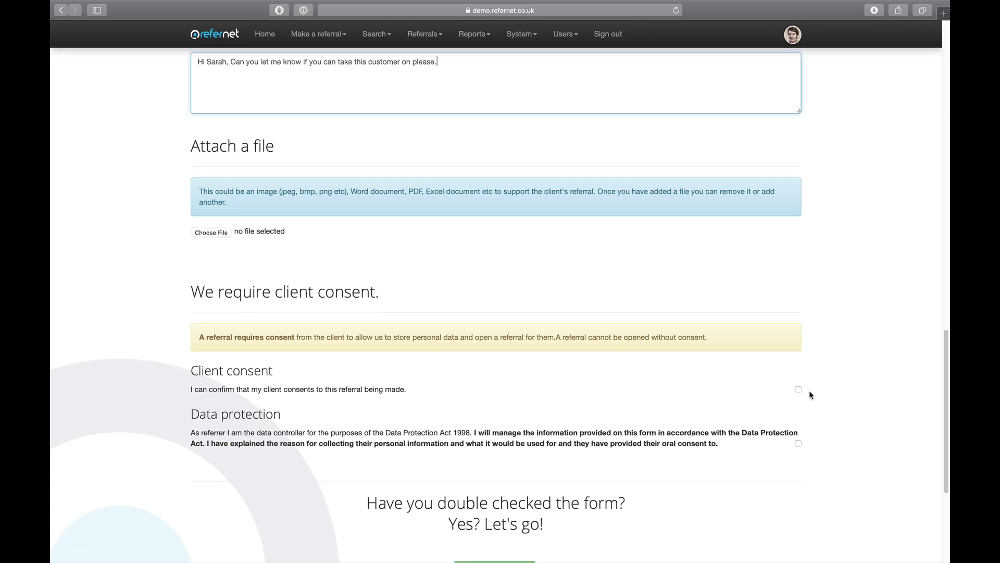
pyautogui.click(798, 389)
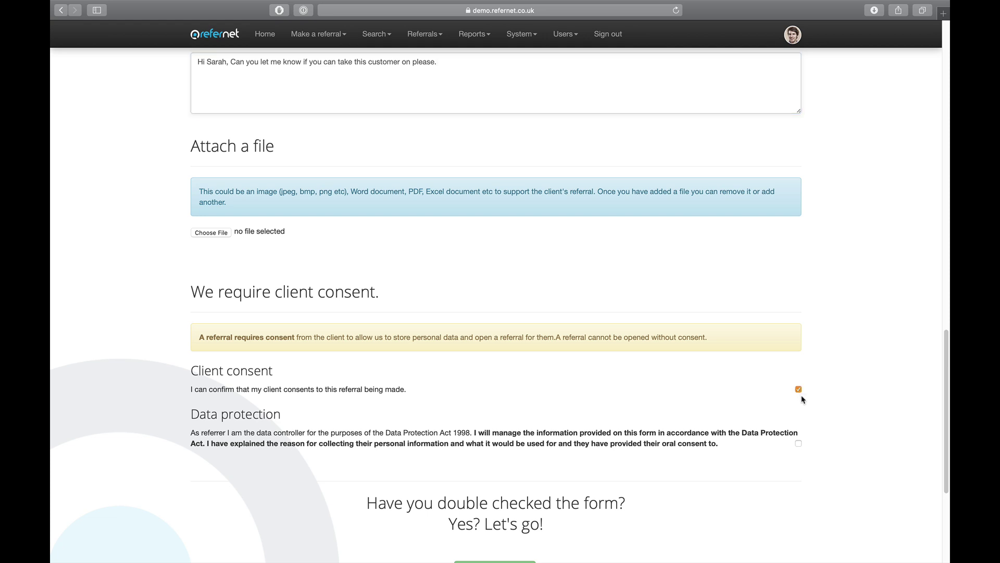
pyautogui.click(799, 445)
pyautogui.scroll(-3, 828, 448)
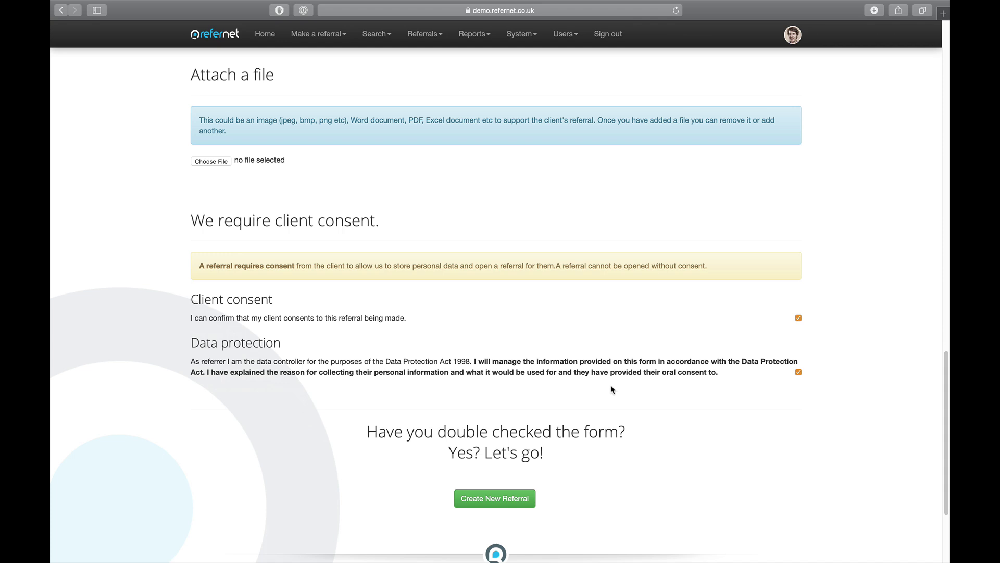
pyautogui.scroll(-2, 696, 459)
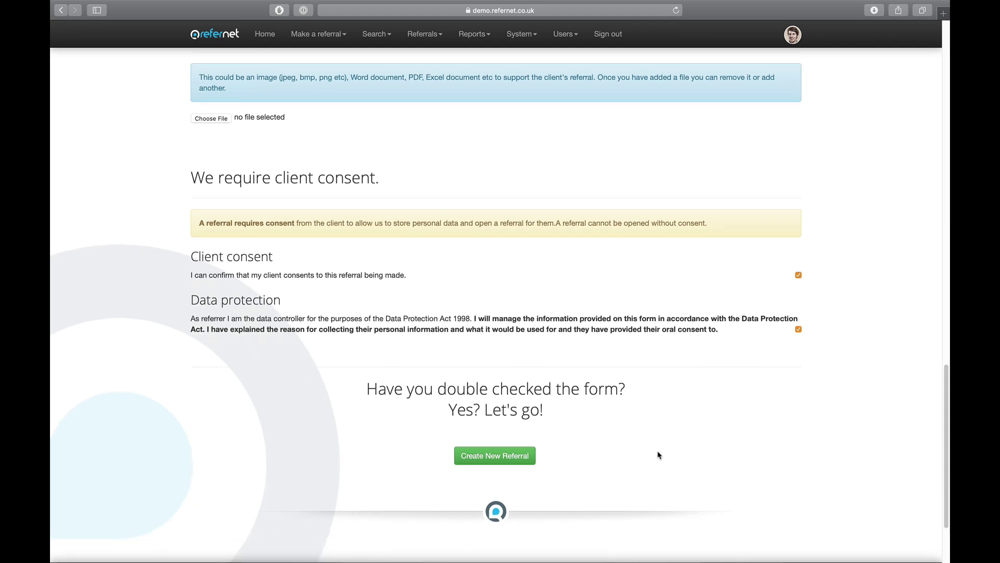
pyautogui.click(509, 456)
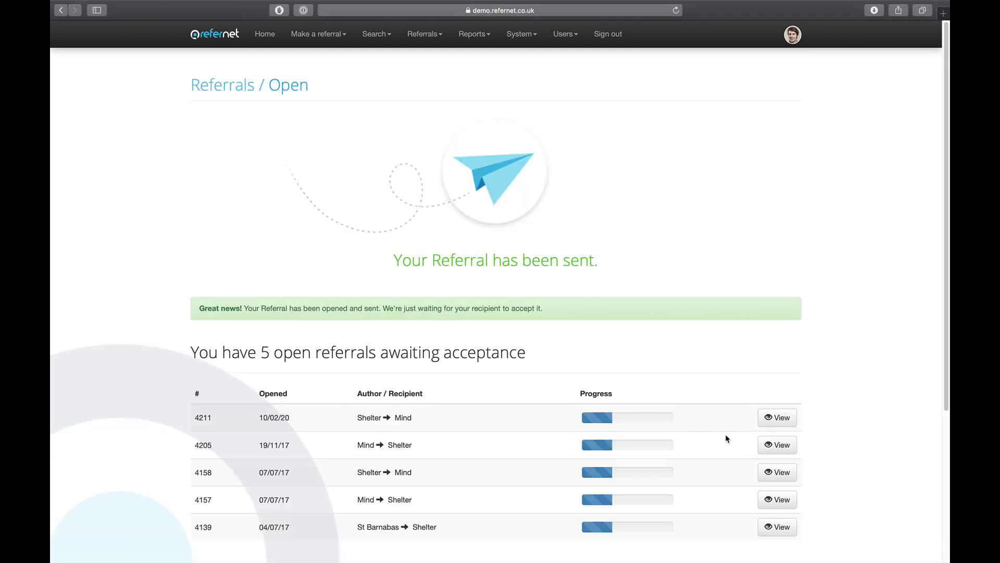
pyautogui.scroll(-1, 858, 326)
pyautogui.scroll(-3, 856, 326)
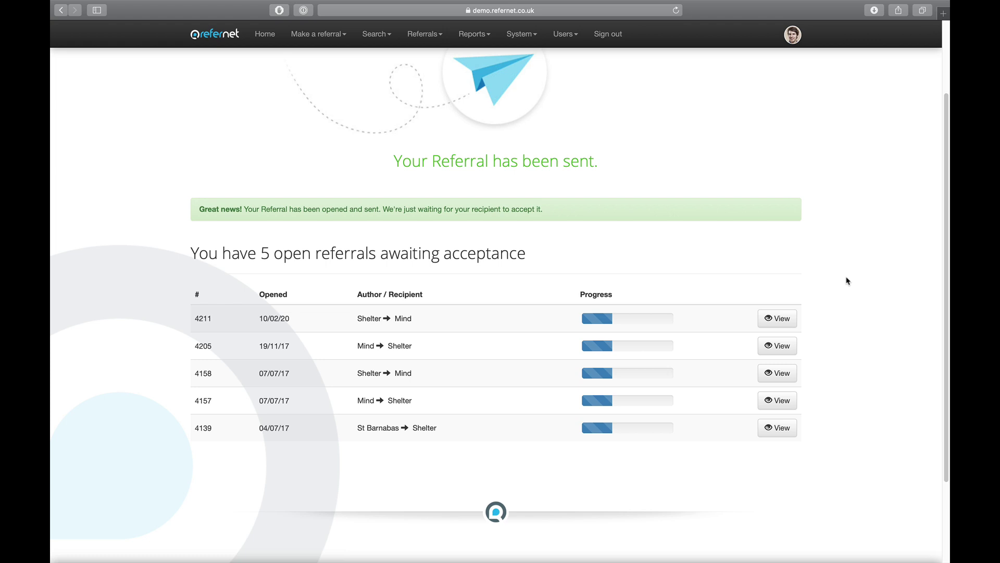
pyautogui.scroll(3, 847, 280)
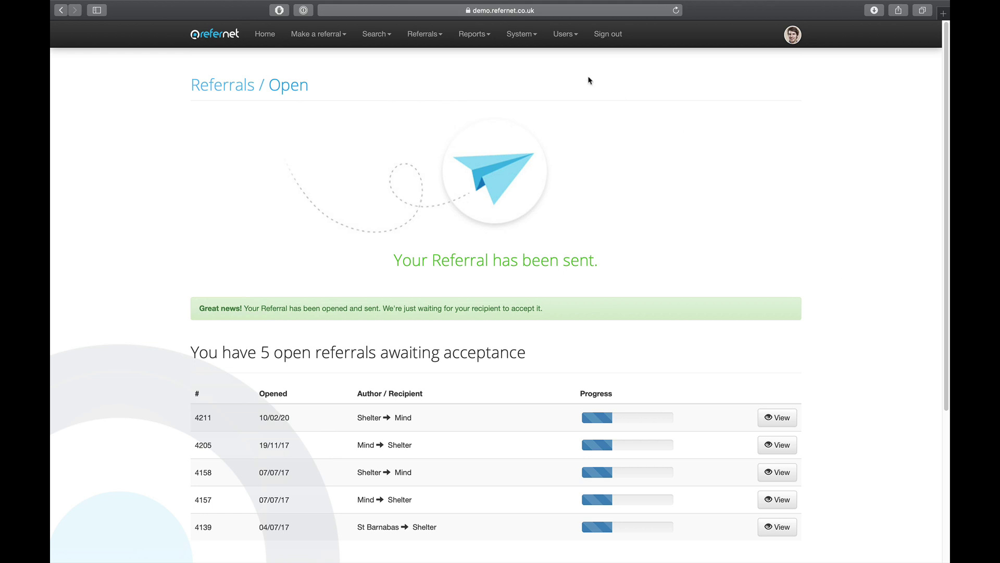
# Sign out, then sign back in with the Mind agency user's username and password.
pyautogui.click(603, 39)
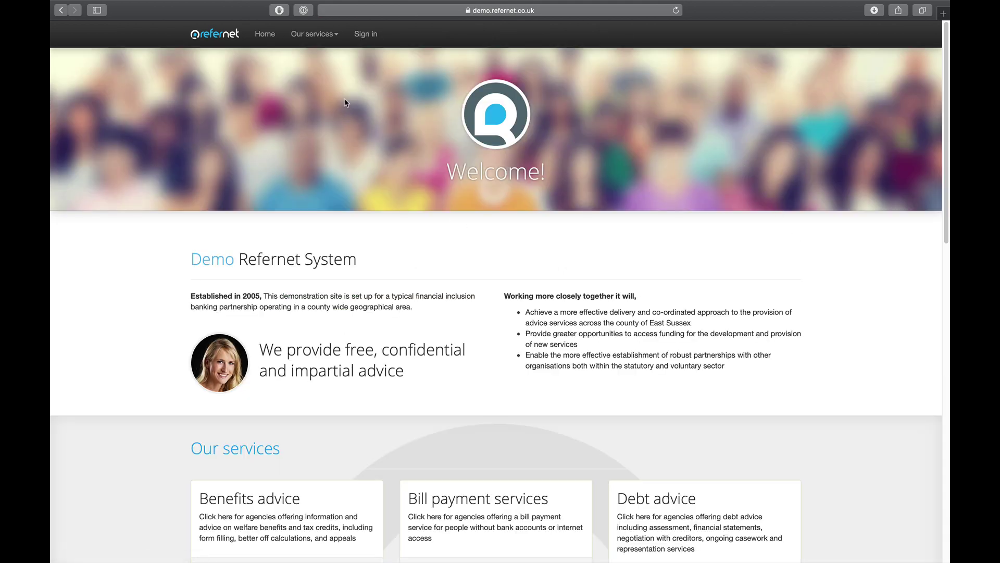
pyautogui.click(366, 35)
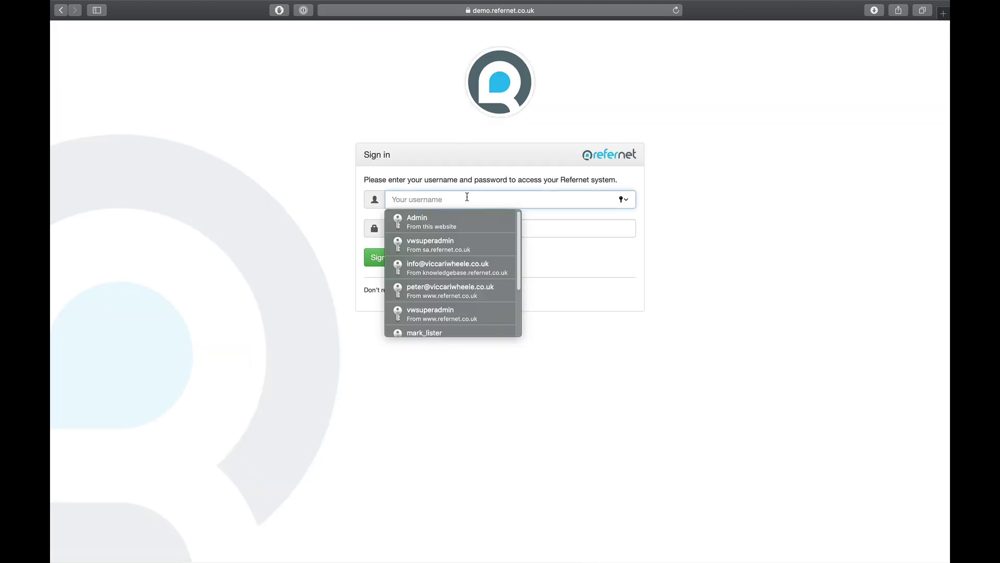
pyautogui.write('Min')
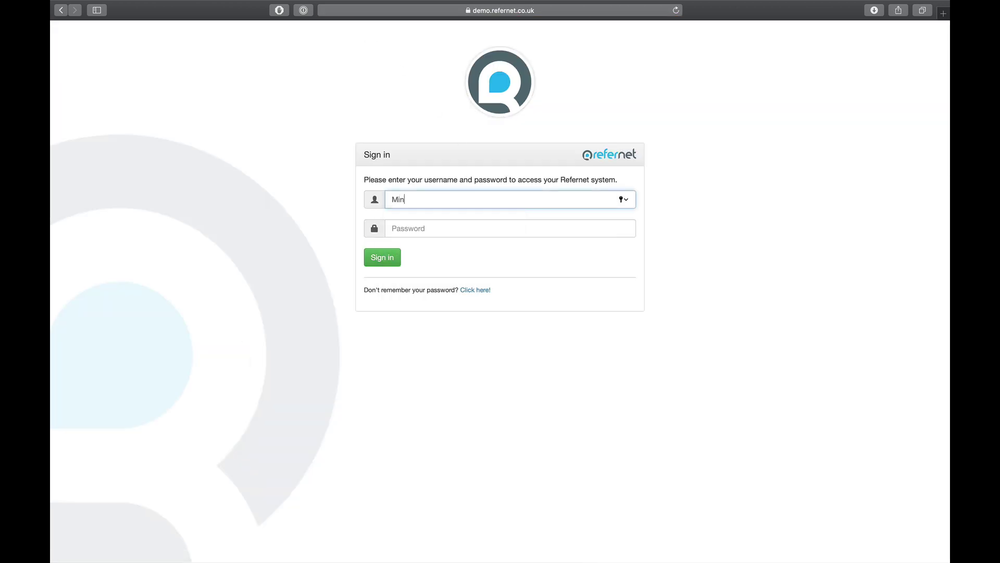
pyautogui.write('dMark')
pyautogui.press('Tab')
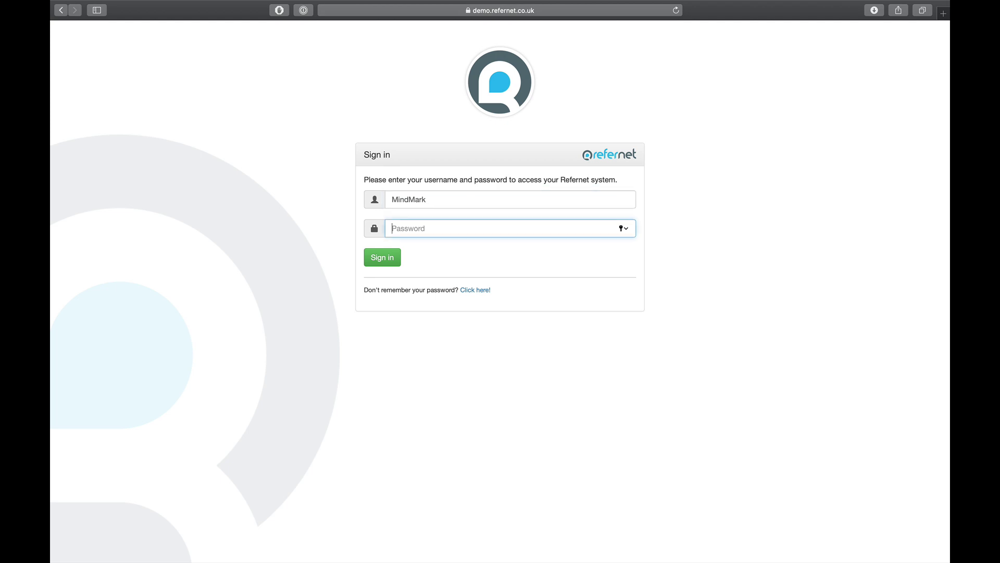
pyautogui.write('••')
pyautogui.click(372, 257)
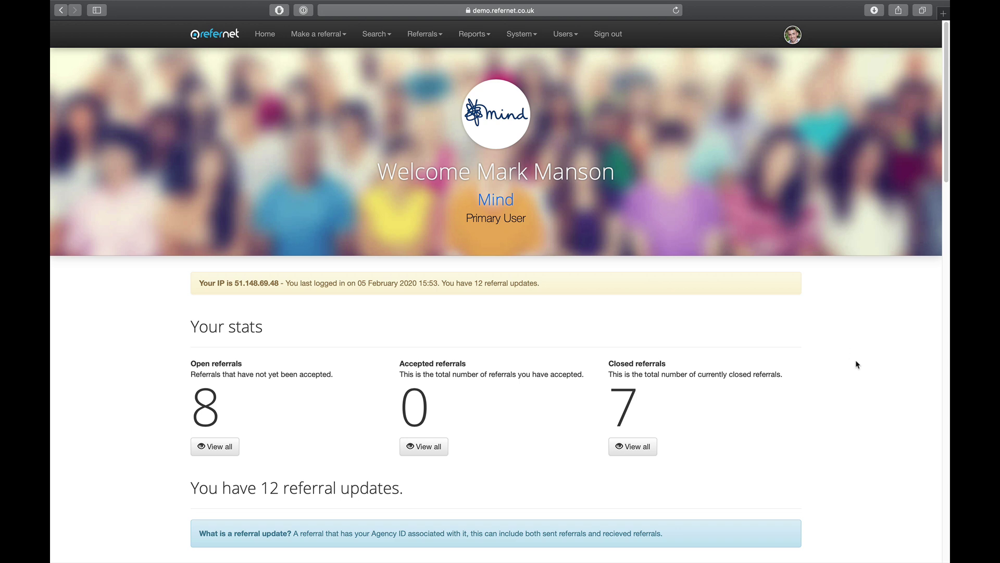
# Open the newest Shelter → Mind referral, #4211, from the referral updates table.
pyautogui.scroll(-6, 861, 370)
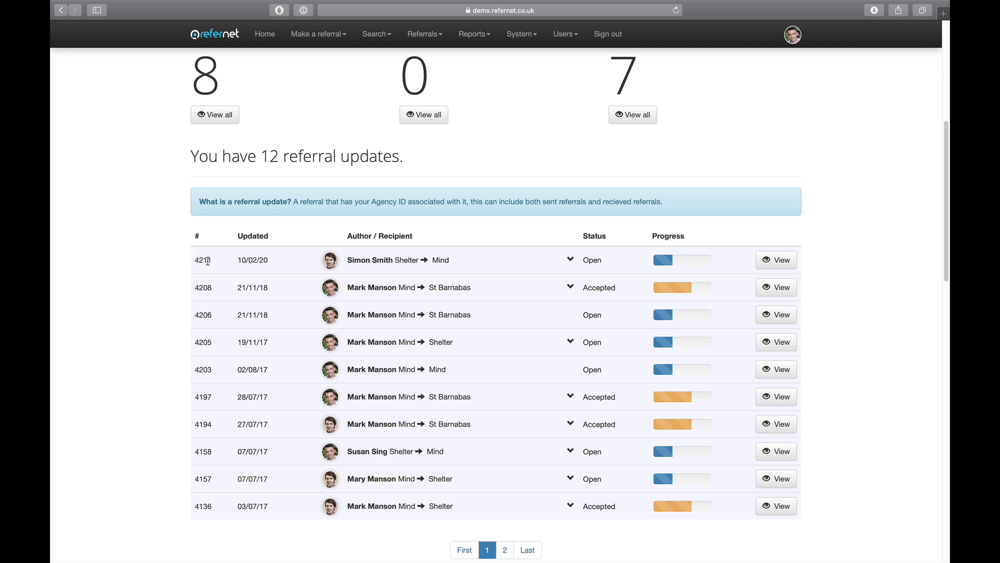
pyautogui.click(787, 263)
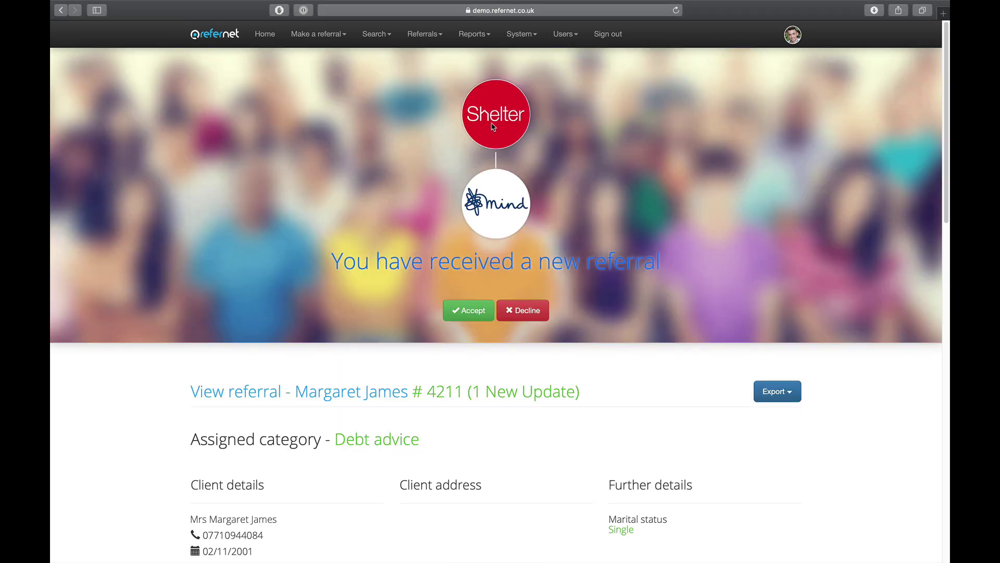
# Scroll down referral #4211 and show its Export options.
pyautogui.scroll(-3, 677, 310)
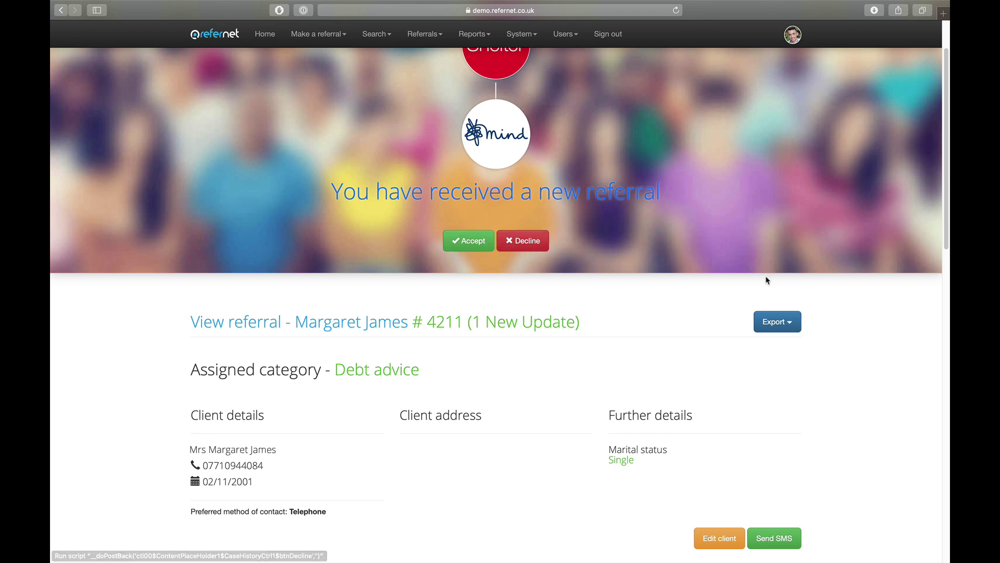
pyautogui.scroll(-4, 903, 354)
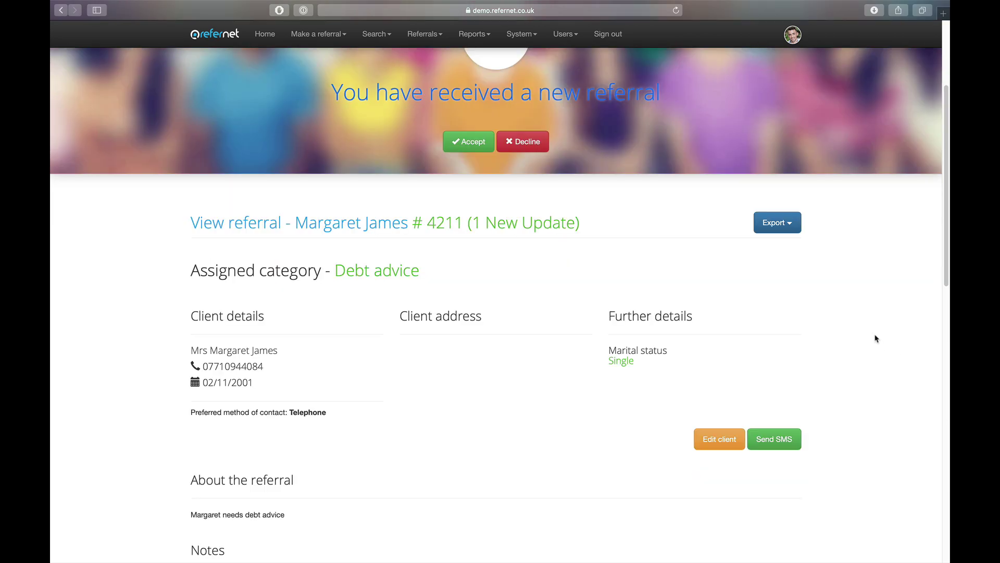
pyautogui.click(781, 225)
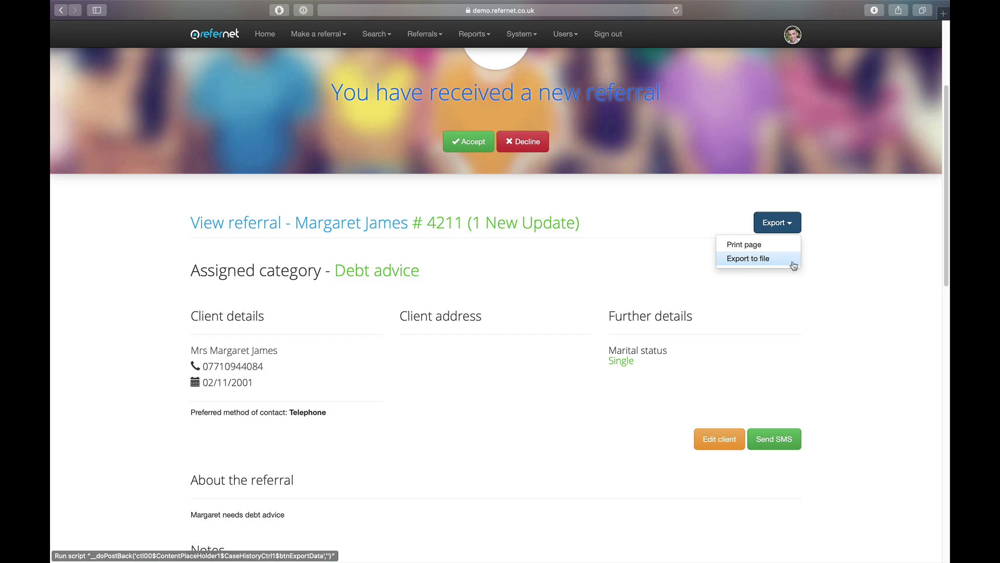
# Close the Export dropdown without exporting and scroll down to the client's details.
pyautogui.click(856, 267)
pyautogui.scroll(-1, 880, 313)
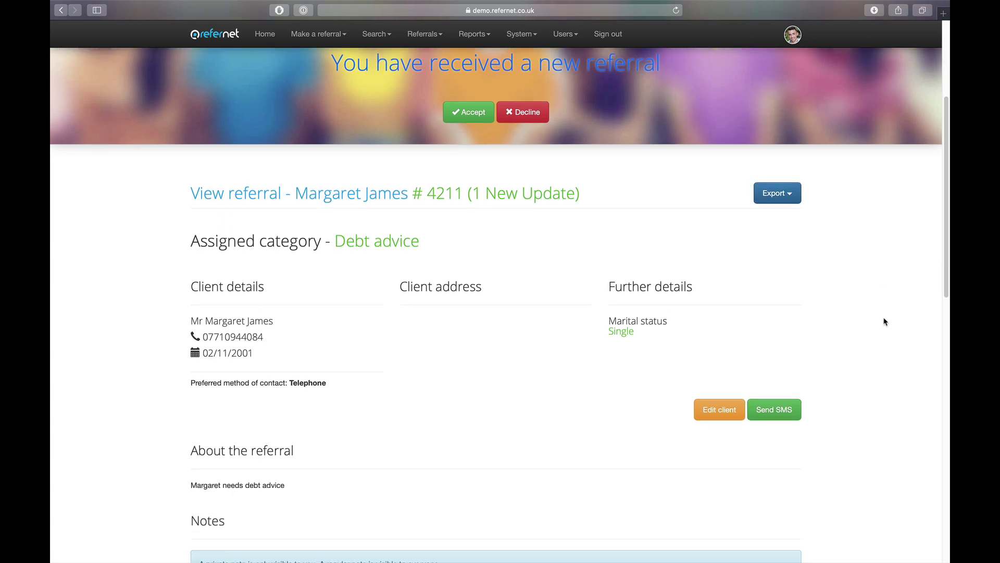
pyautogui.scroll(-3, 884, 320)
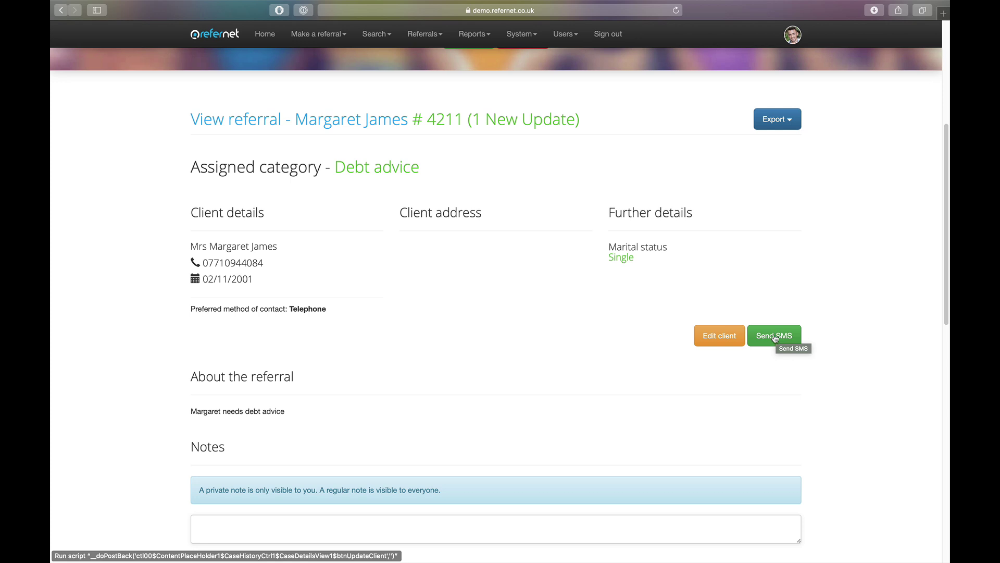
# Send the client the prefilled welcome SMS with her case number 4211.
pyautogui.click(774, 337)
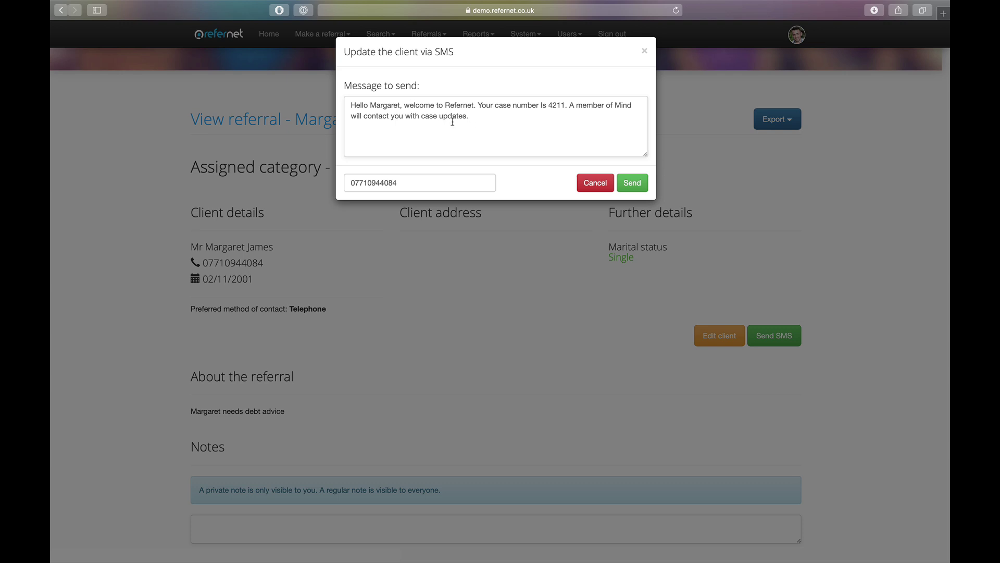
pyautogui.click(641, 184)
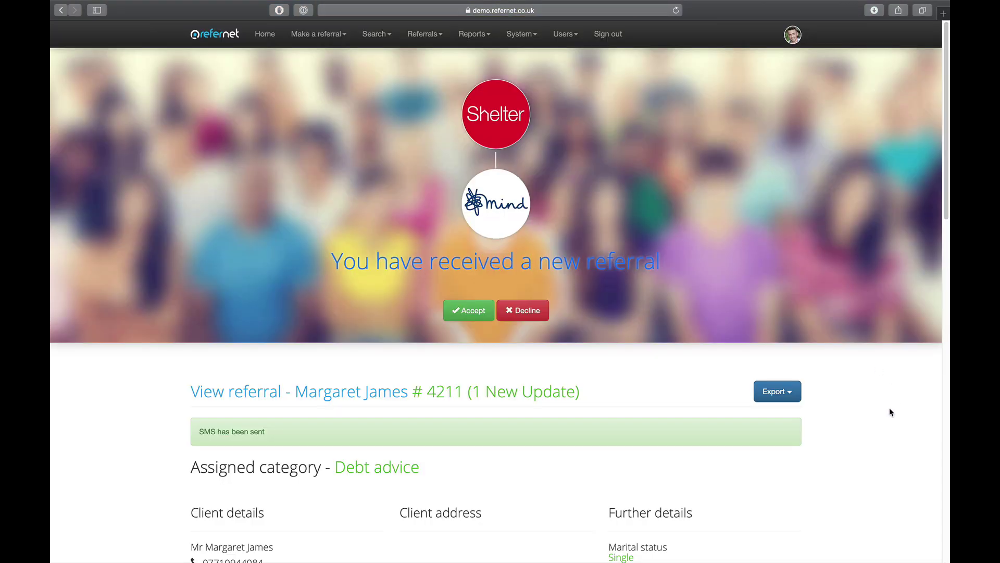
# Add a note asking the Shelter worker for more info about the client, with notification ticked.
pyautogui.scroll(-3, 890, 412)
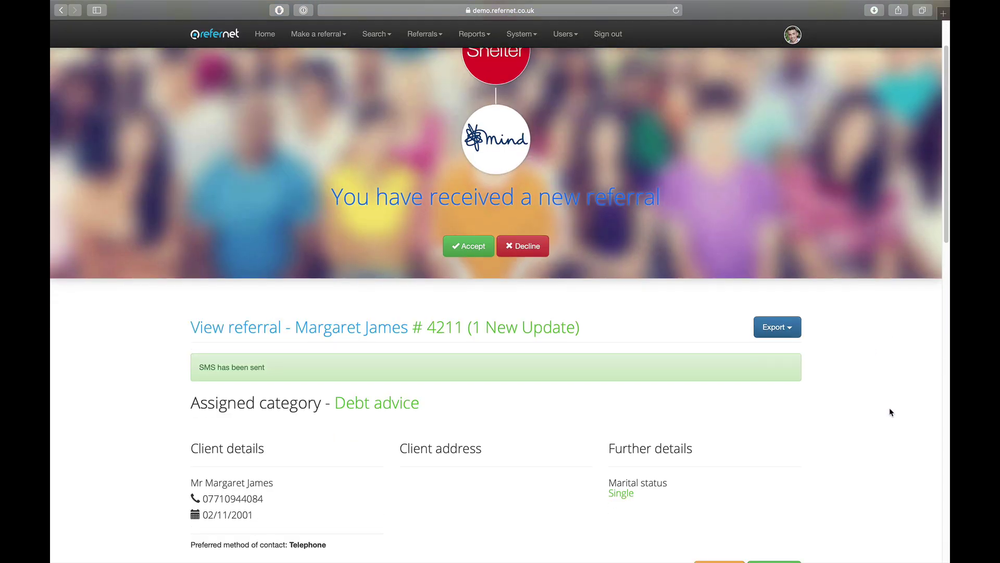
pyautogui.scroll(-3, 888, 409)
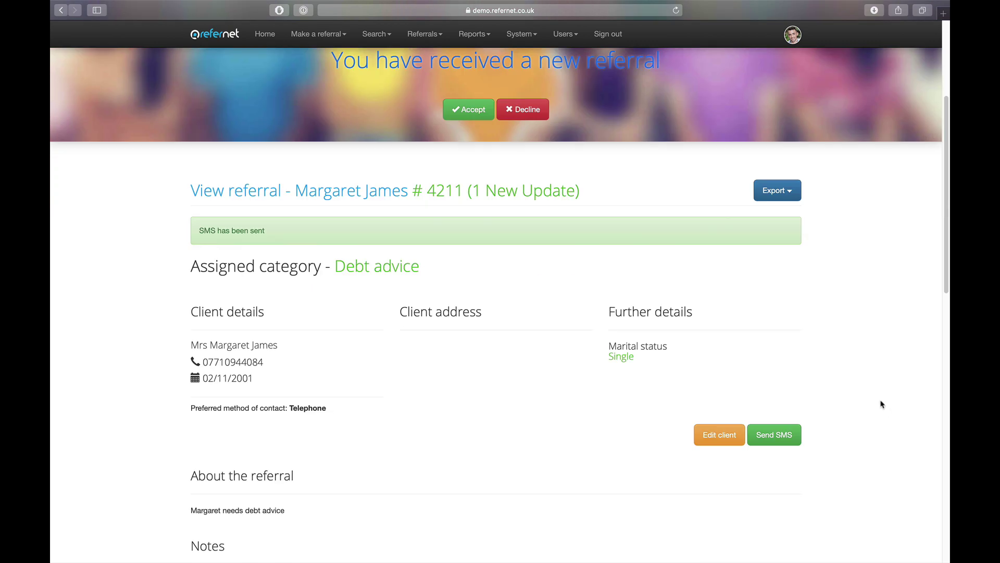
pyautogui.scroll(-8, 882, 405)
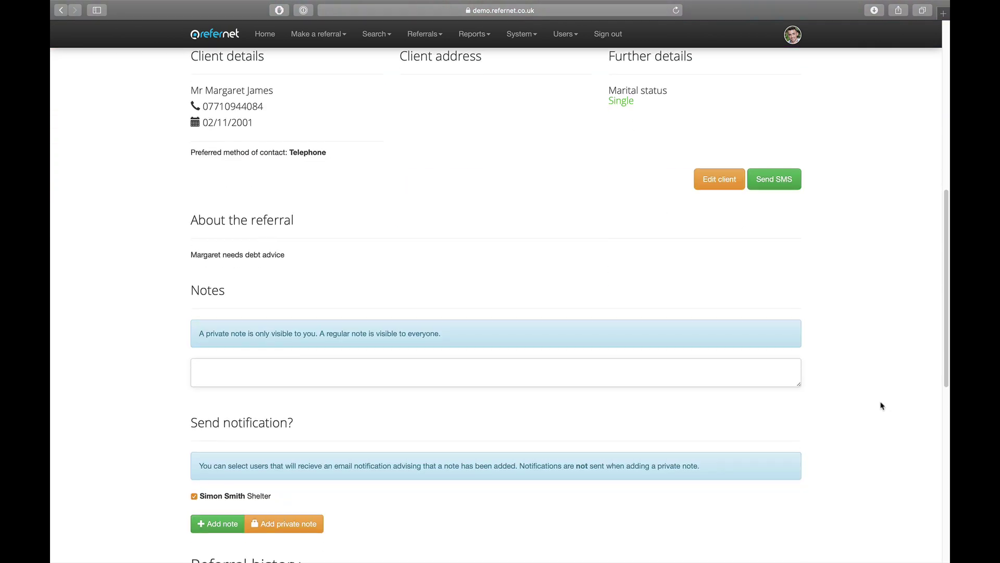
pyautogui.scroll(-1, 882, 405)
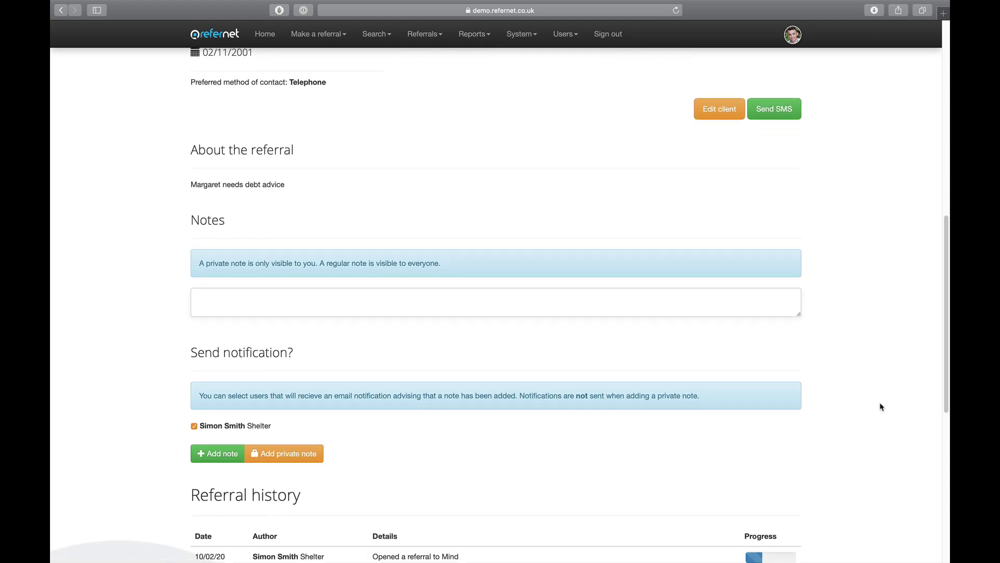
pyautogui.scroll(-1, 880, 406)
pyautogui.scroll(-4, 804, 350)
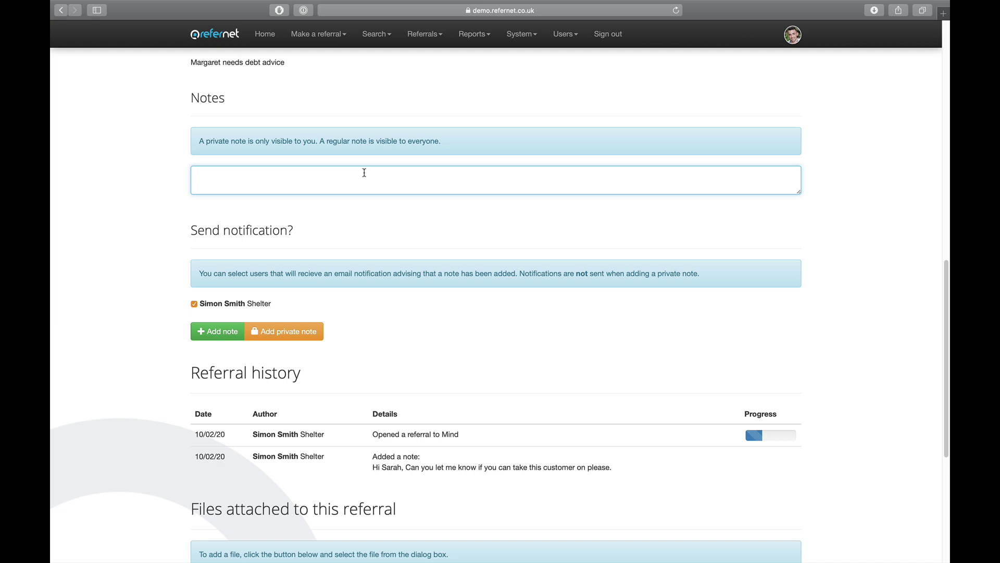
pyautogui.write('Hi Simon. Please send me more info about Margaret.')
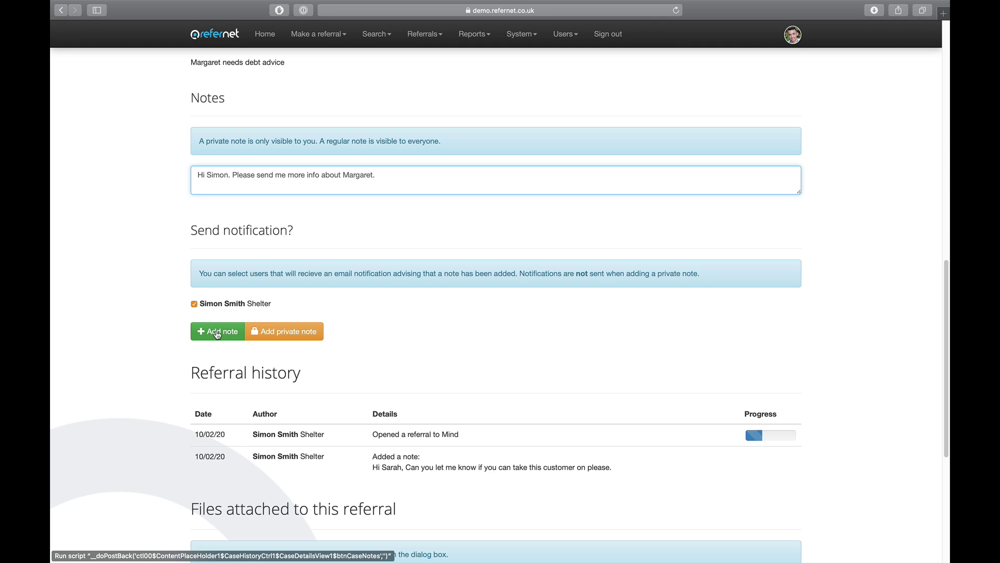
pyautogui.click(217, 333)
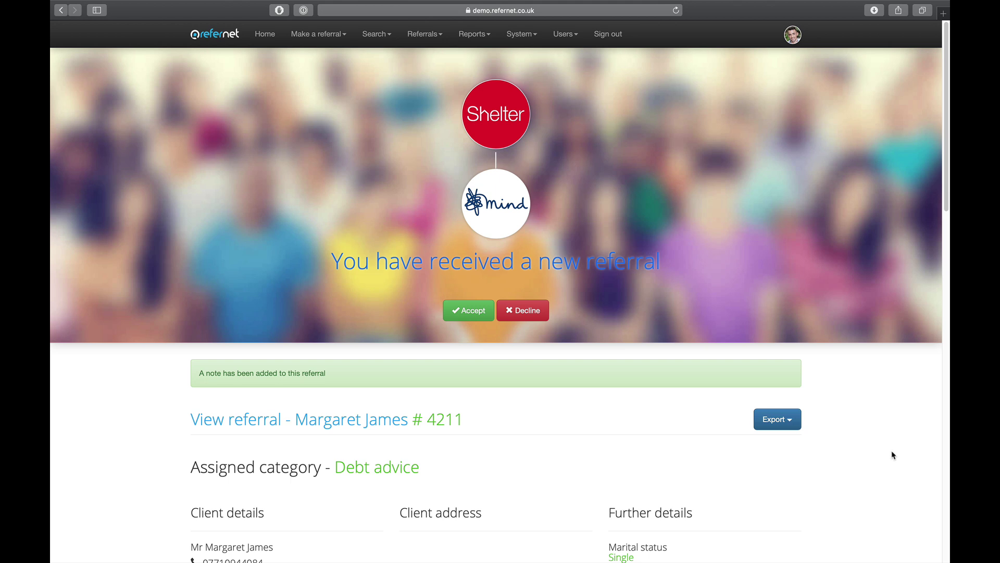
pyautogui.scroll(-10, 893, 455)
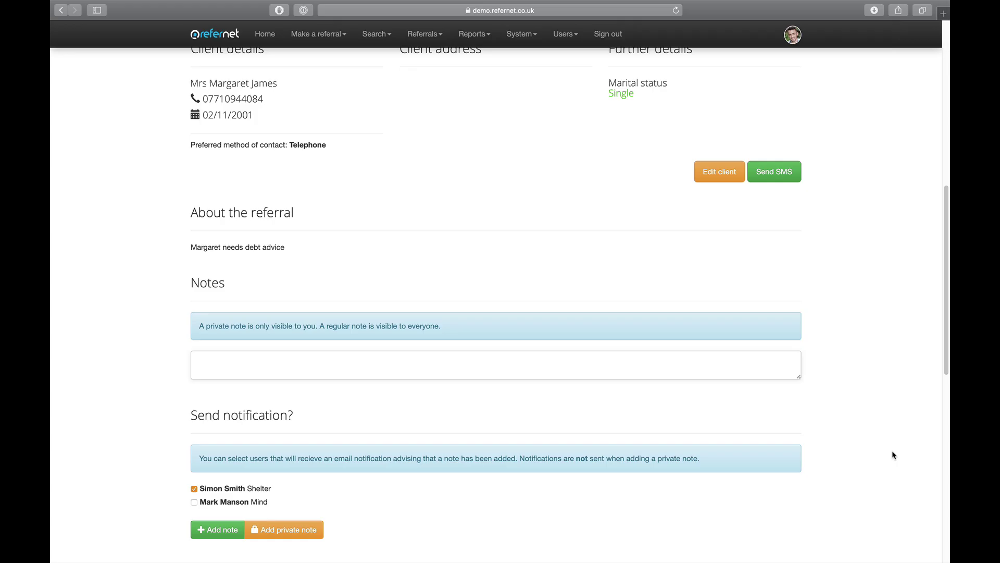
pyautogui.scroll(-6, 893, 455)
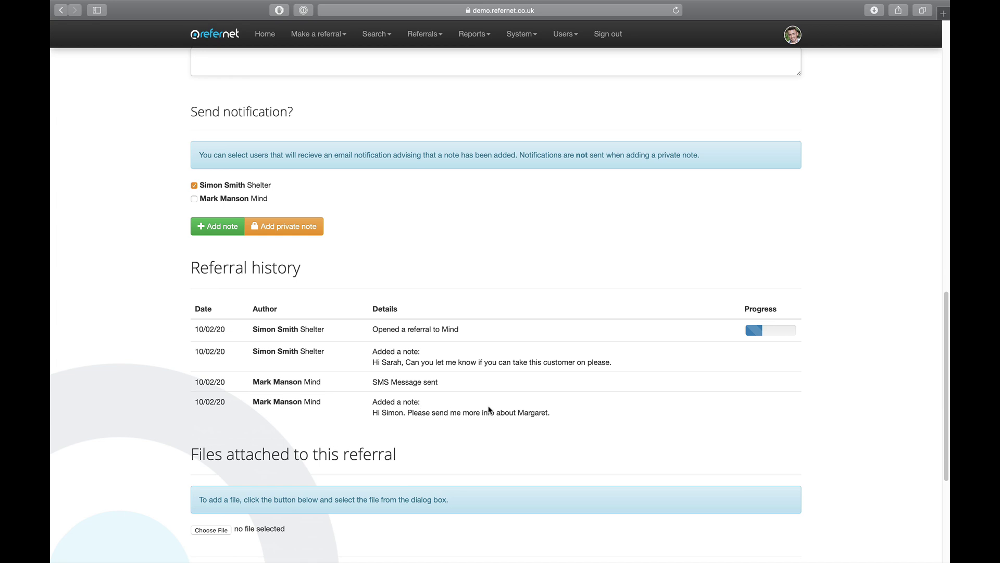
pyautogui.scroll(-1, 594, 418)
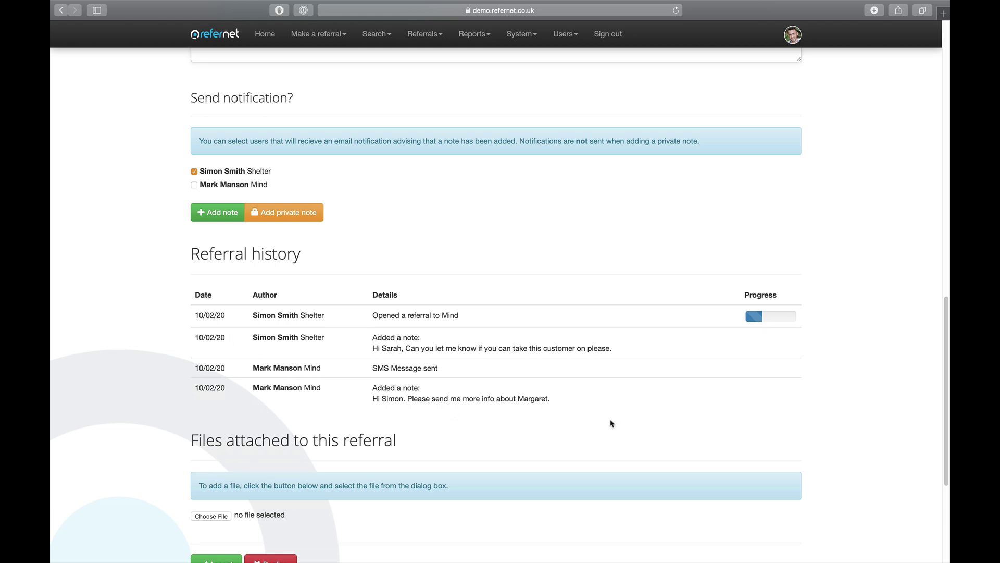
pyautogui.scroll(-3, 868, 440)
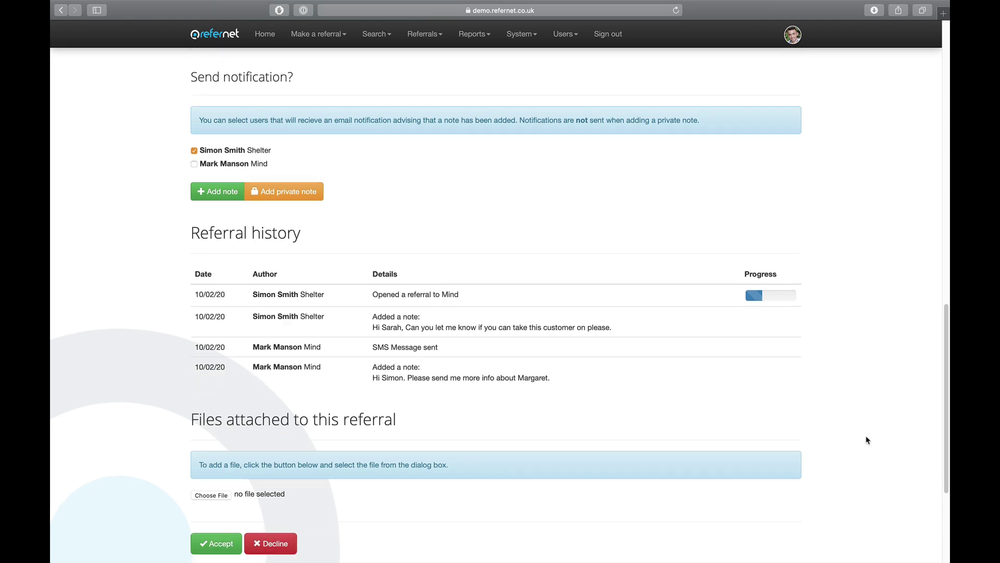
pyautogui.scroll(-1, 867, 440)
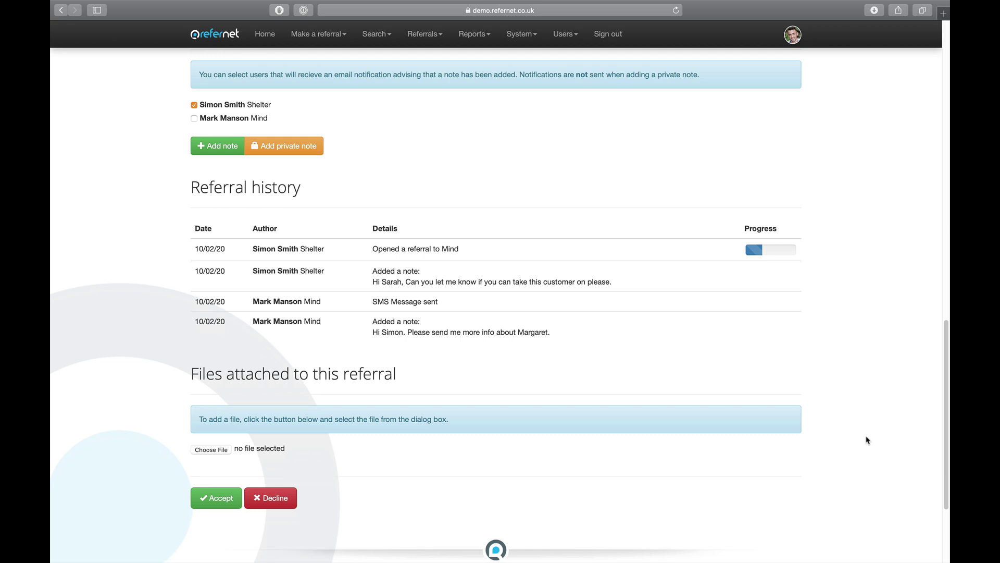
pyautogui.scroll(-1, 829, 458)
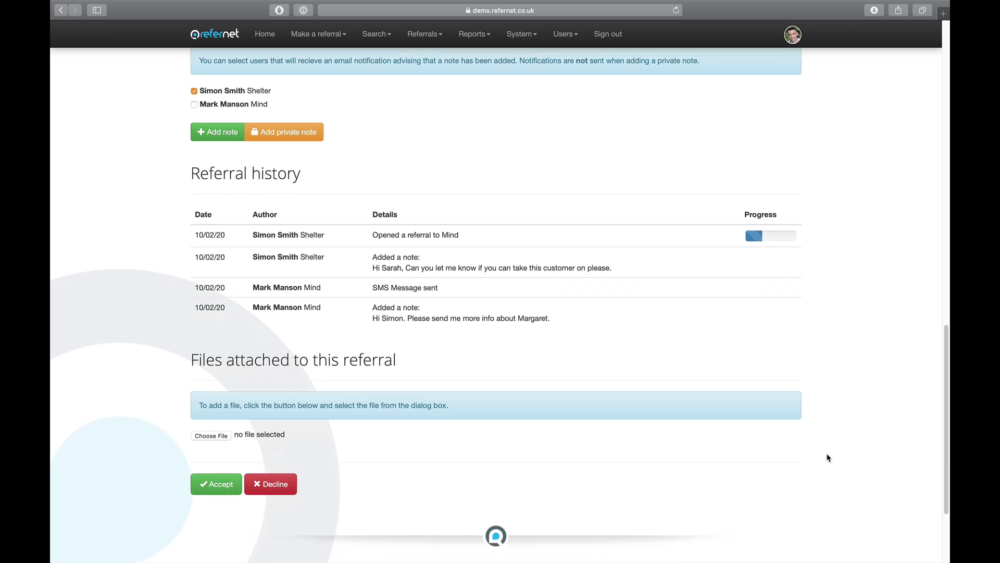
pyautogui.scroll(-1, 828, 458)
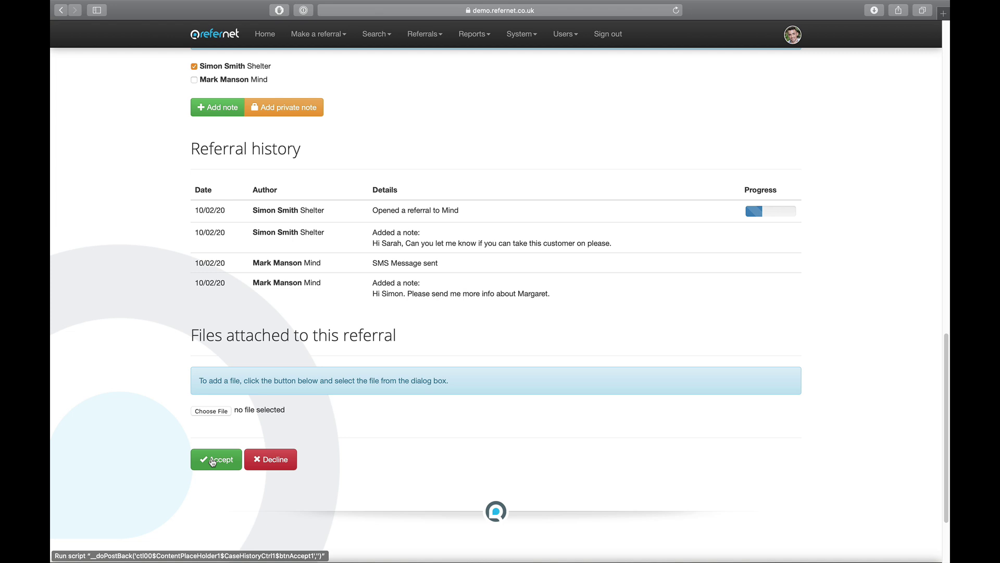
# Accept referral #4211, check its history, and bring up the Add Outcome form.
pyautogui.click(220, 463)
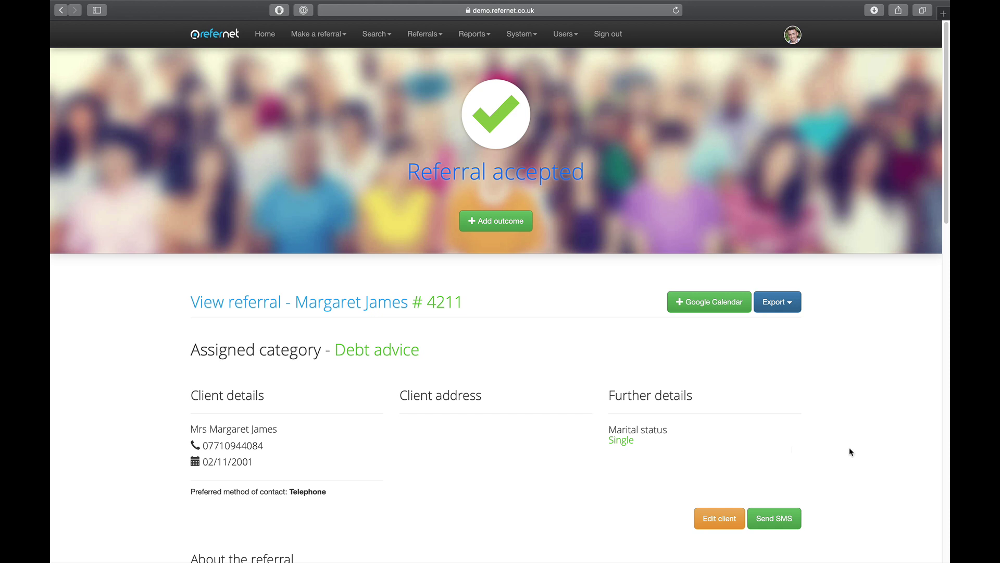
pyautogui.scroll(-3, 852, 451)
pyautogui.scroll(-10, 853, 453)
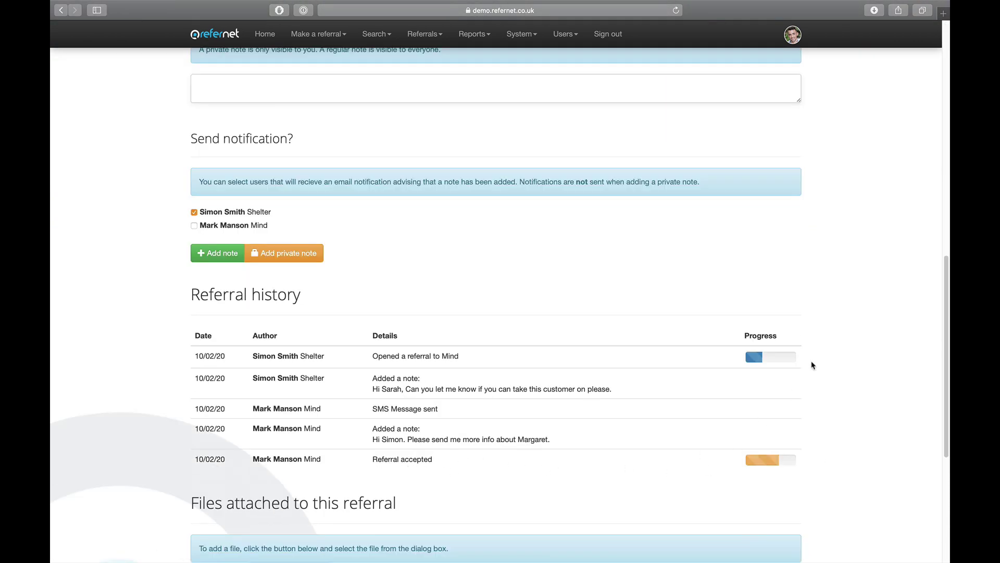
pyautogui.scroll(-3, 852, 383)
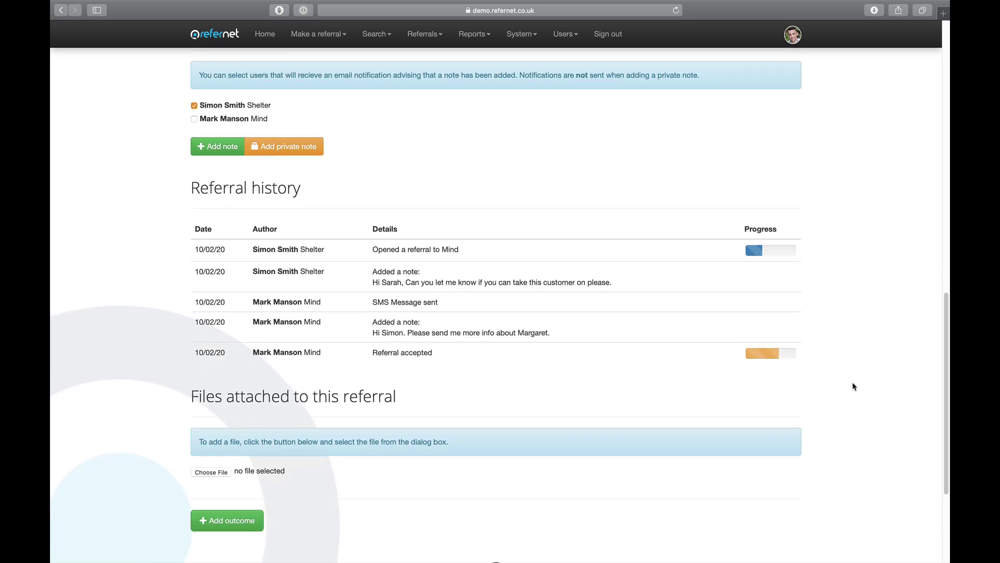
pyautogui.scroll(-1, 853, 386)
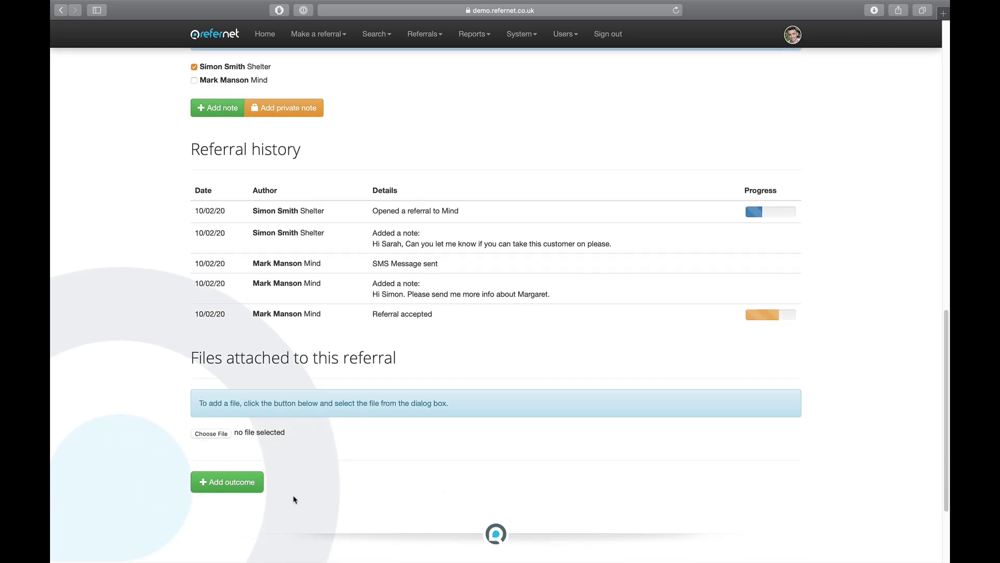
pyautogui.scroll(-2, 341, 502)
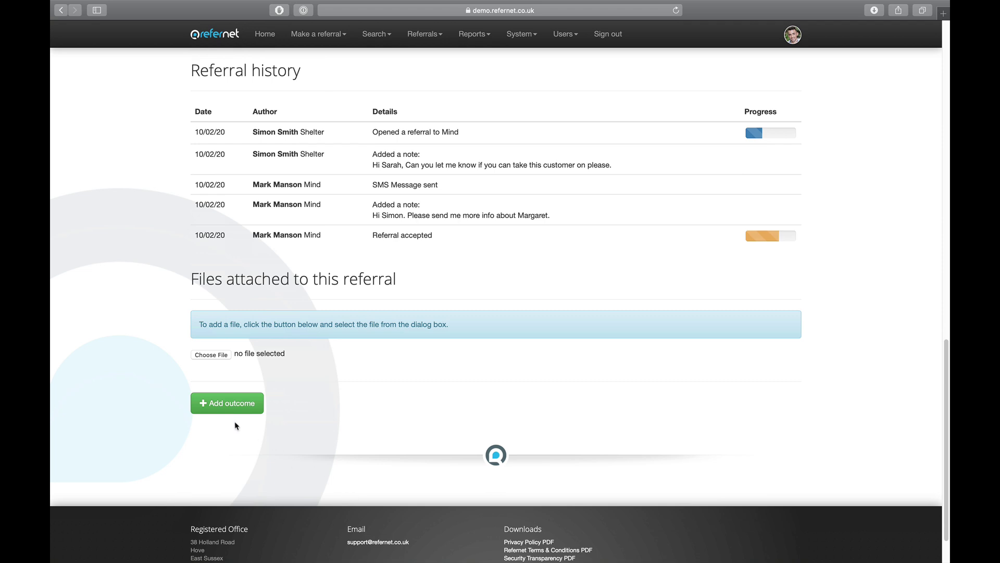
pyautogui.click(231, 402)
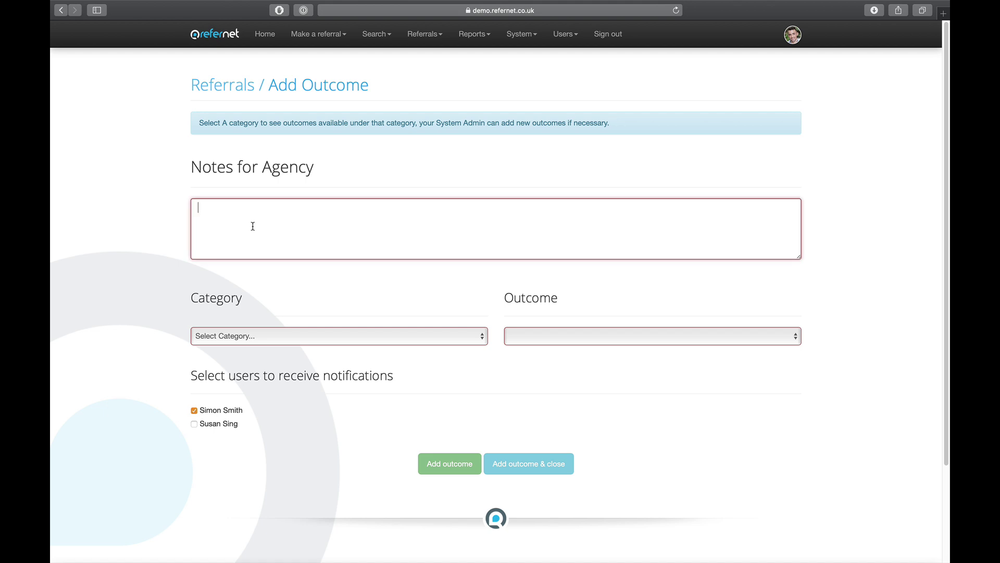
# Record Debt advice outcome 'Creditor action stopped, suspended or prevented' with a note, notifying both users, and close.
pyautogui.write('We helped Margaret')
pyautogui.click(274, 337)
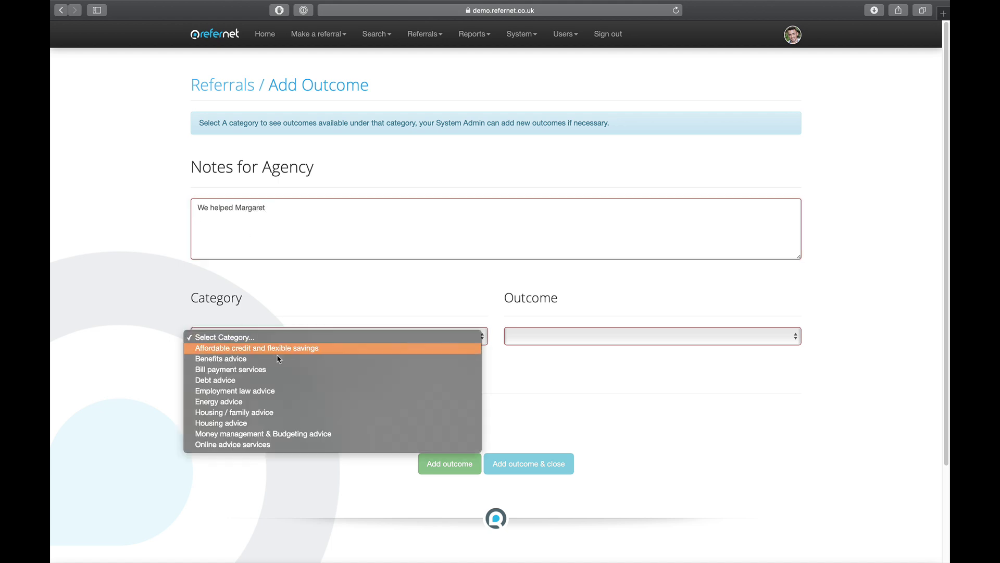
pyautogui.click(279, 383)
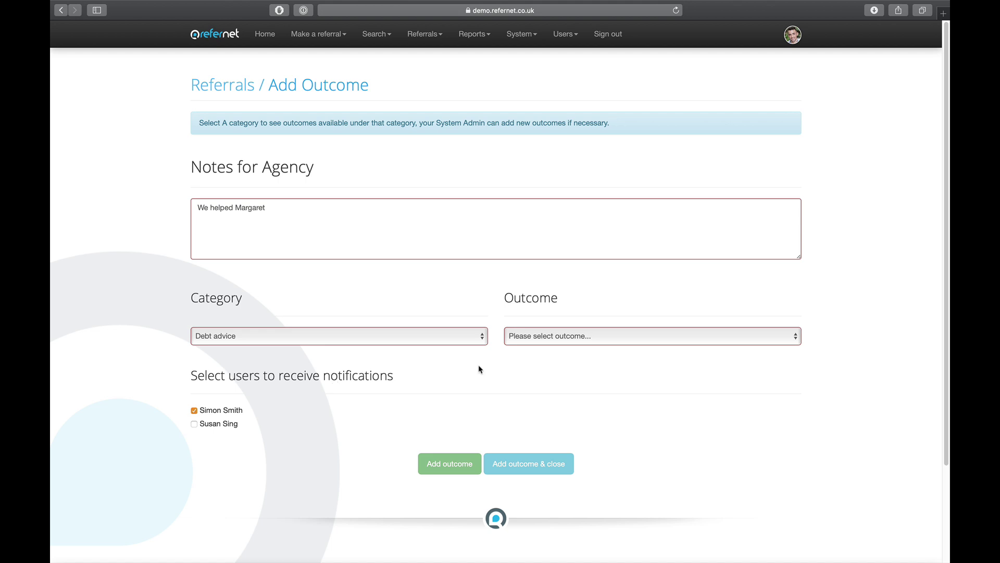
pyautogui.click(611, 342)
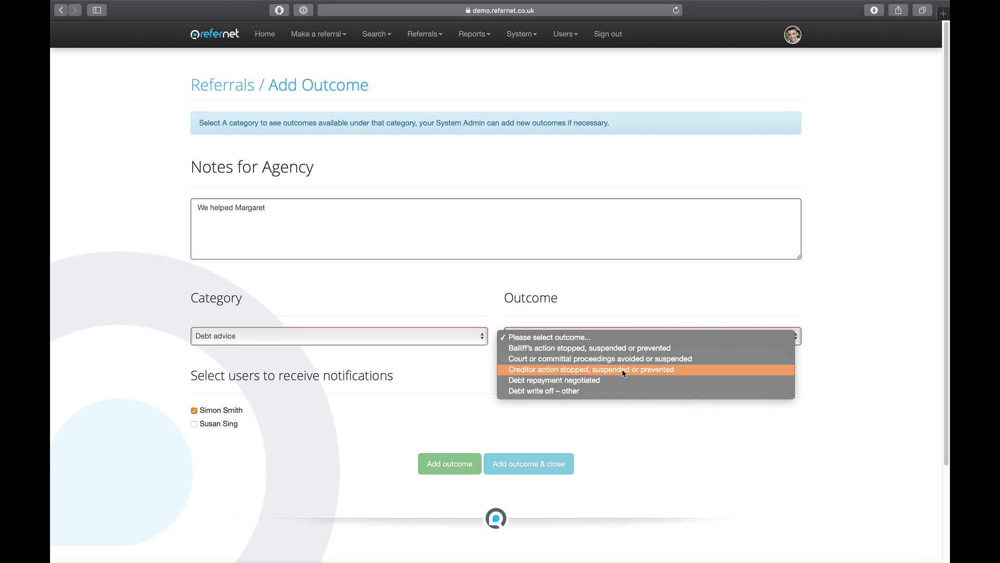
pyautogui.click(623, 372)
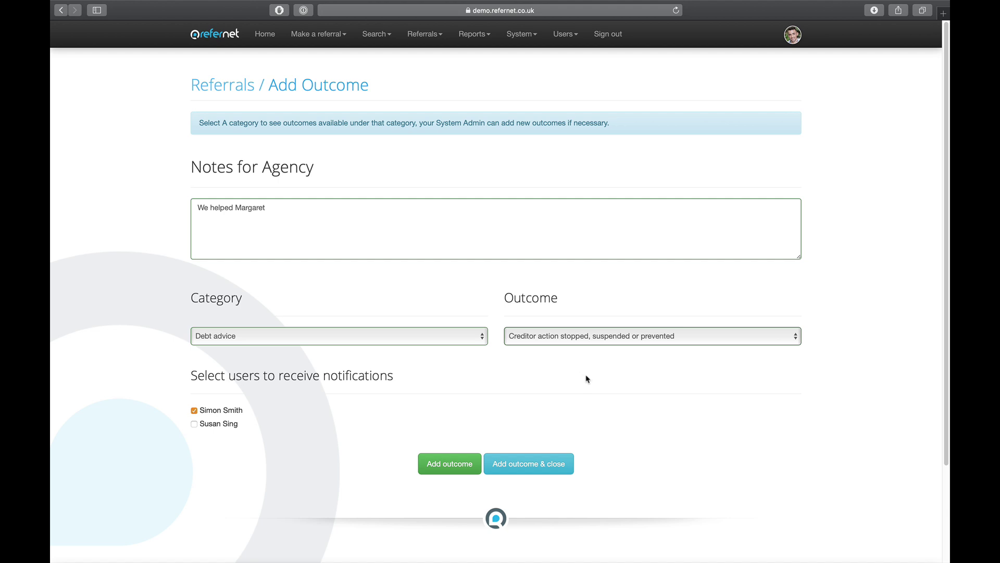
pyautogui.click(195, 425)
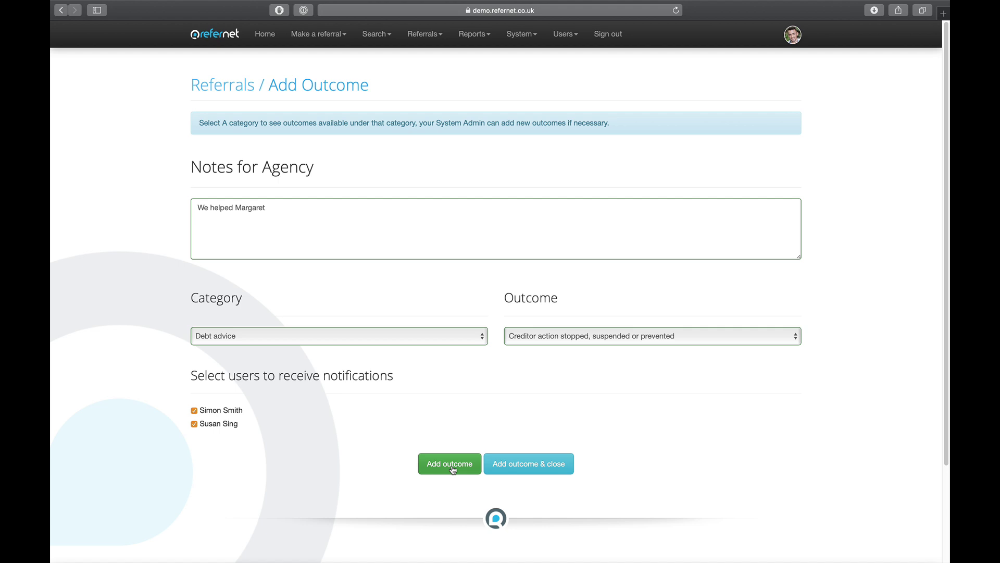
pyautogui.click(524, 468)
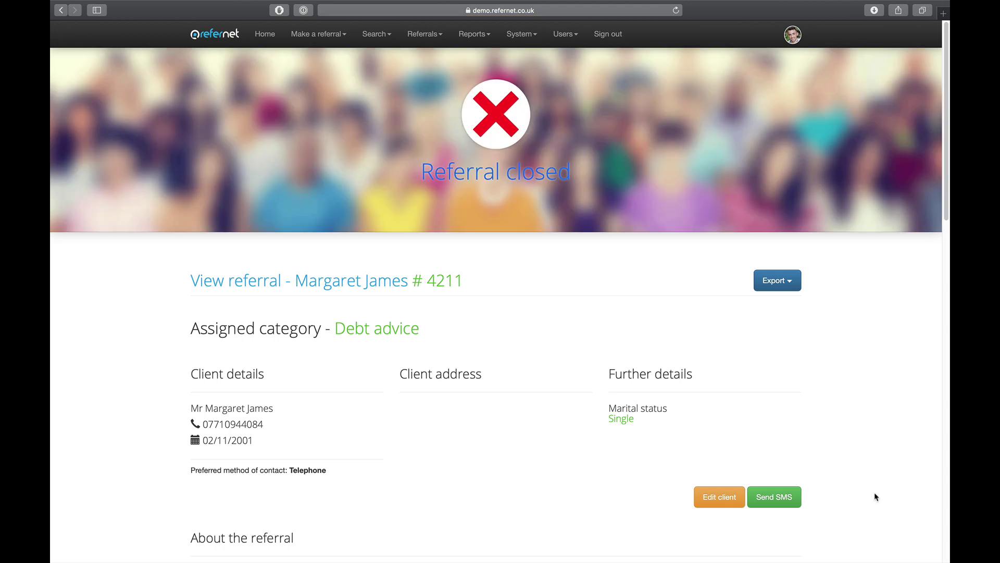
# Scroll to the Referral history to confirm the Debt advice outcome and Referral closed entries.
pyautogui.scroll(-1, 876, 498)
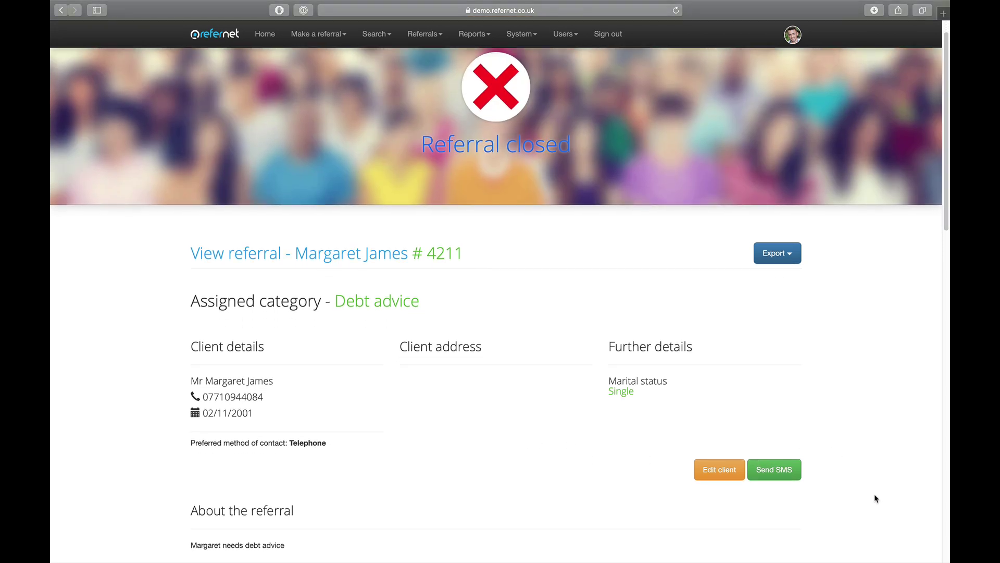
pyautogui.scroll(-2, 875, 498)
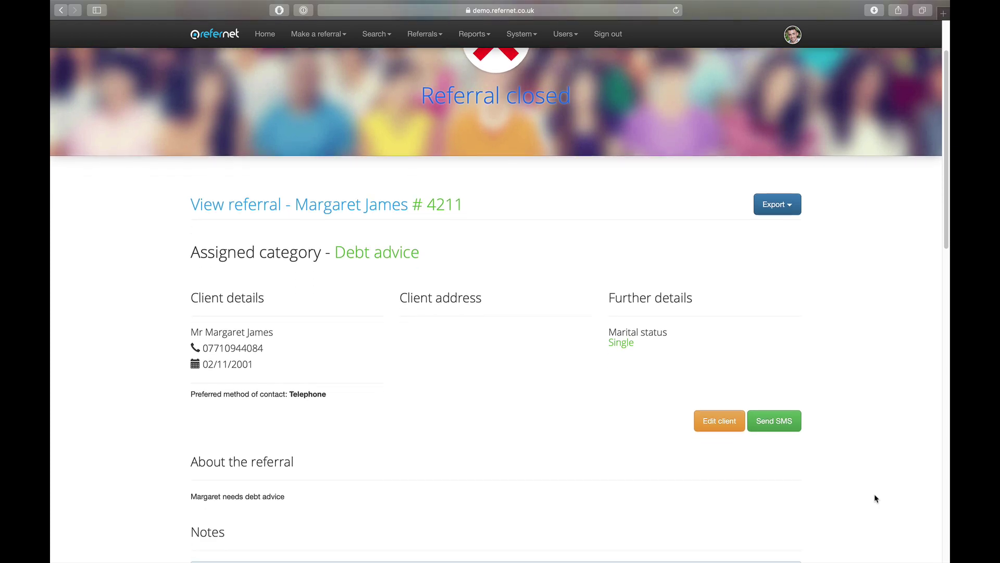
pyautogui.scroll(-1, 875, 499)
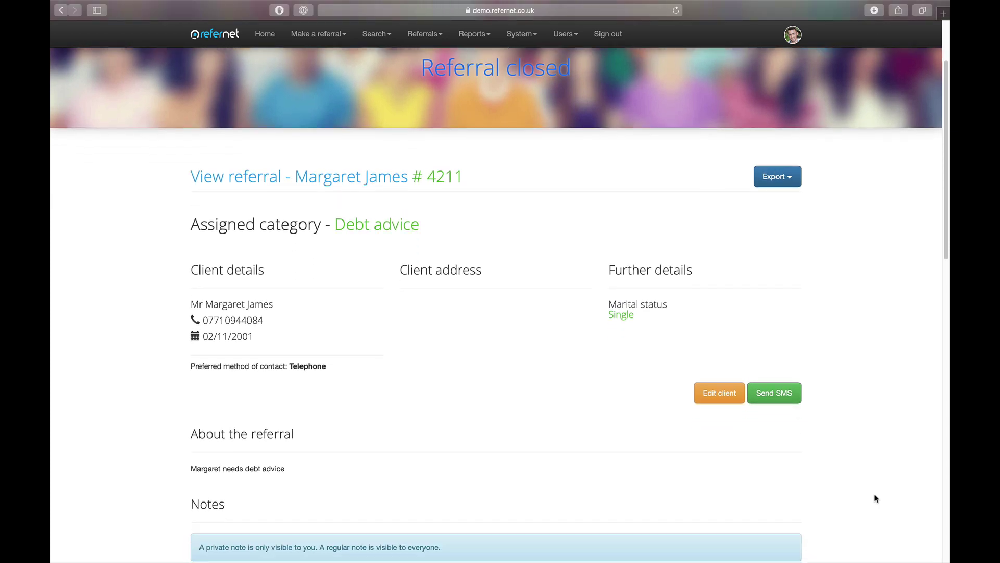
pyautogui.scroll(-10, 875, 499)
pyautogui.scroll(-9, 875, 498)
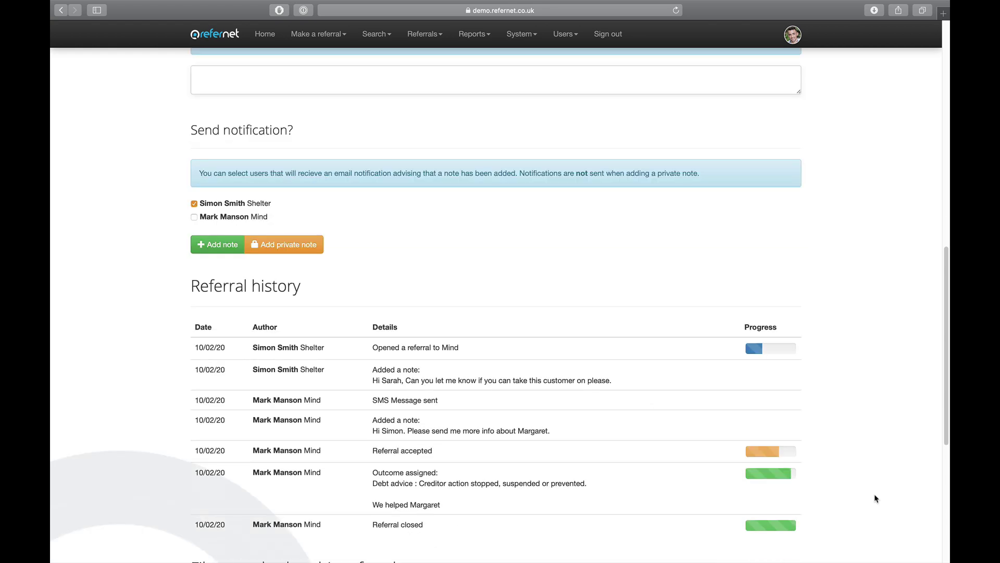
pyautogui.scroll(-5, 875, 499)
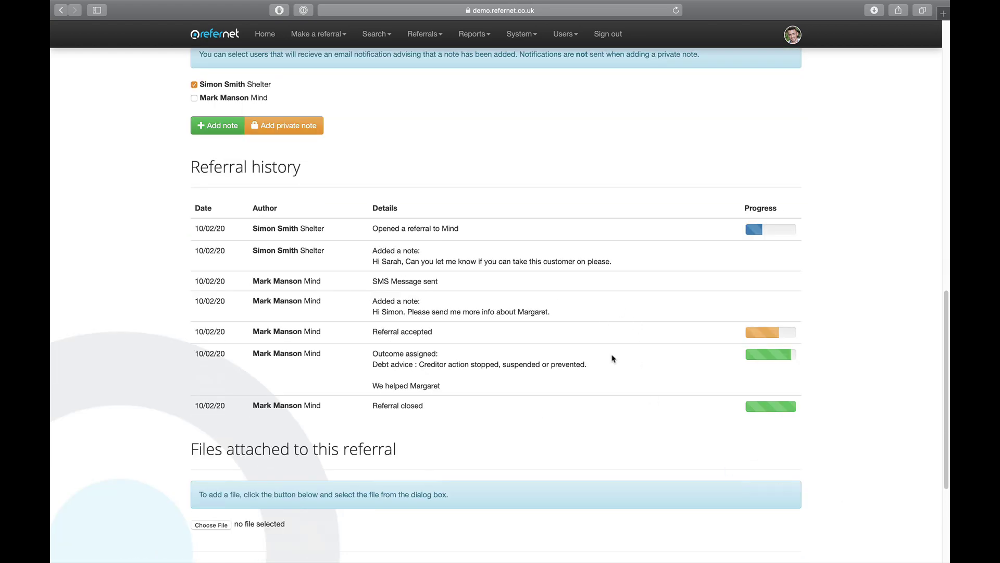
pyautogui.scroll(-7, 865, 461)
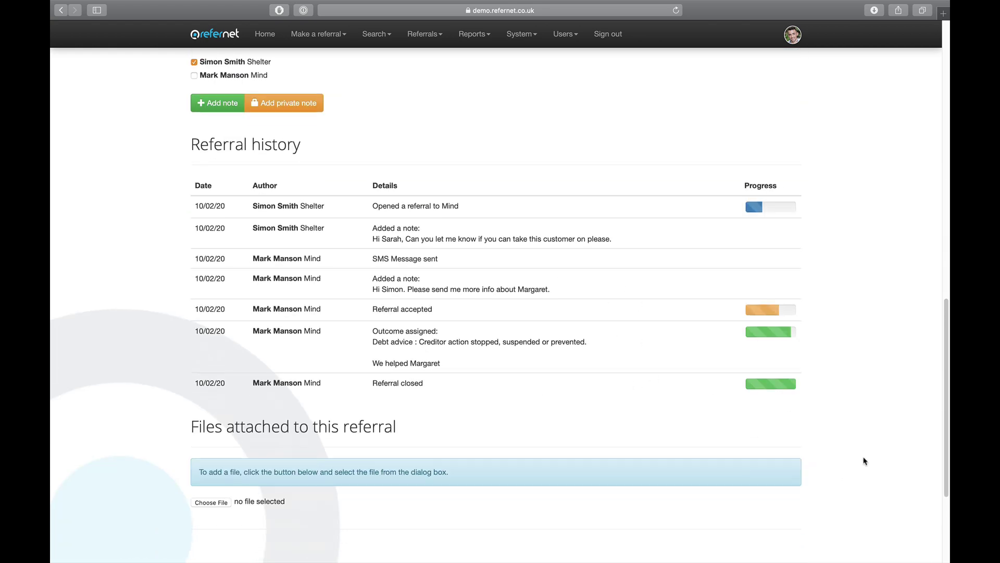